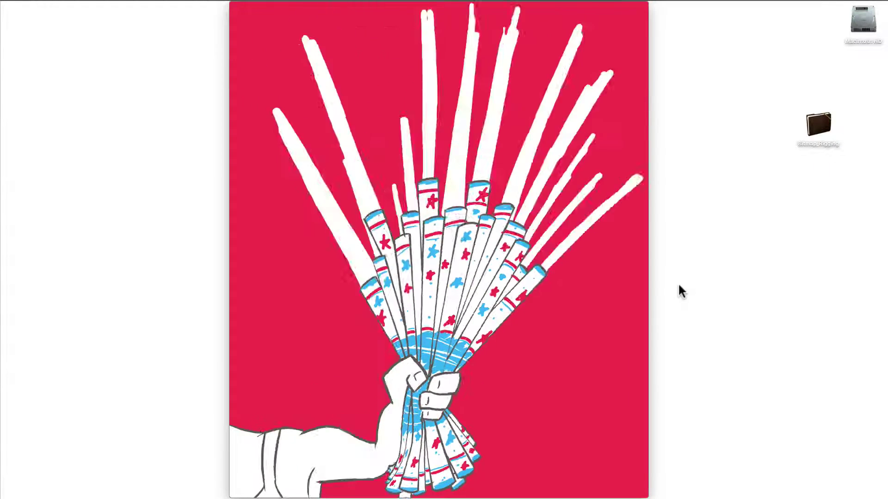
# Watch Merca4.mov, the fist of fireworks over red, play through, then quit QuickTime Player
pyautogui.moveTo(416, 70)
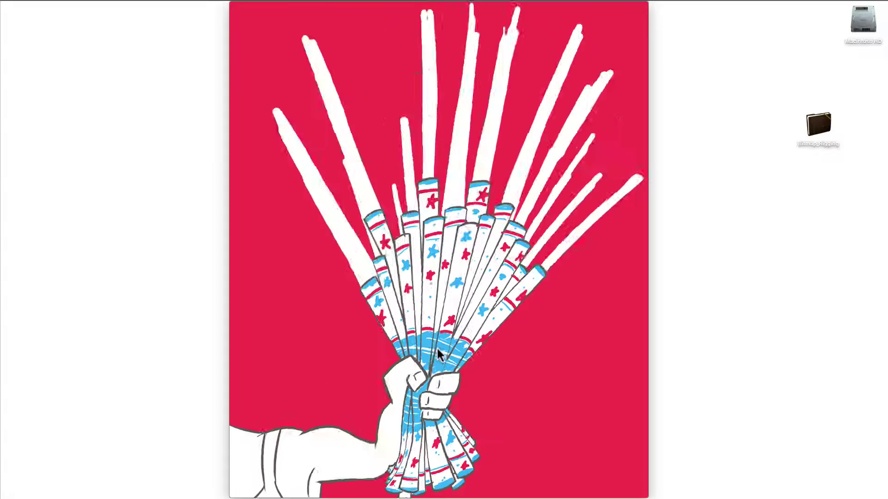
pyautogui.press('super+q')
# Switch to Photoshop and the Arm_Seperated.psd document, hiding its Hand_2 layer
pyautogui.press('super+Tab')
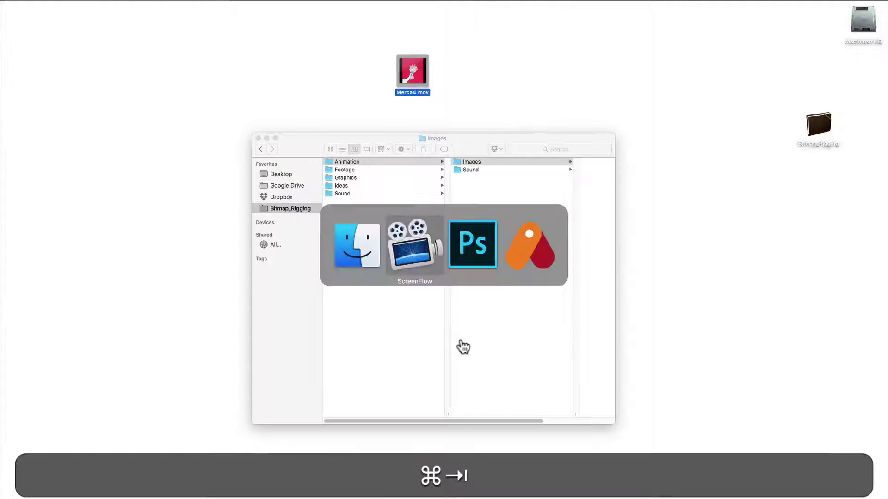
pyautogui.press('super+Tab')
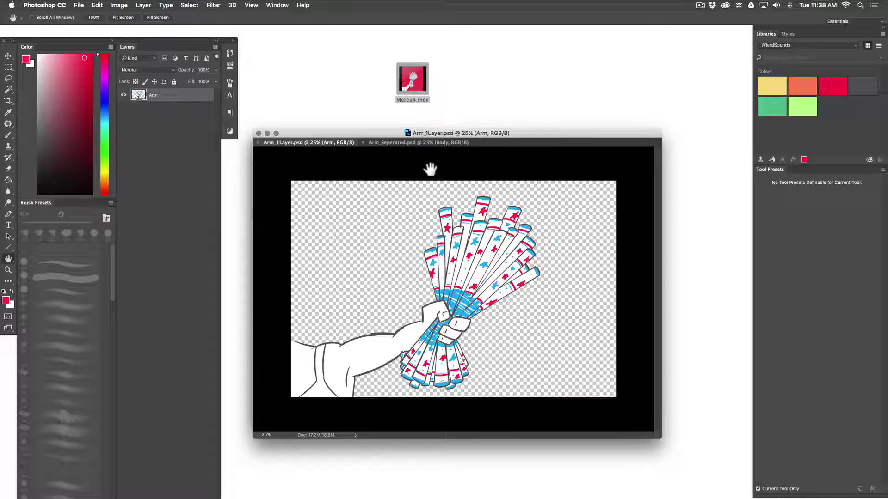
pyautogui.click(448, 143)
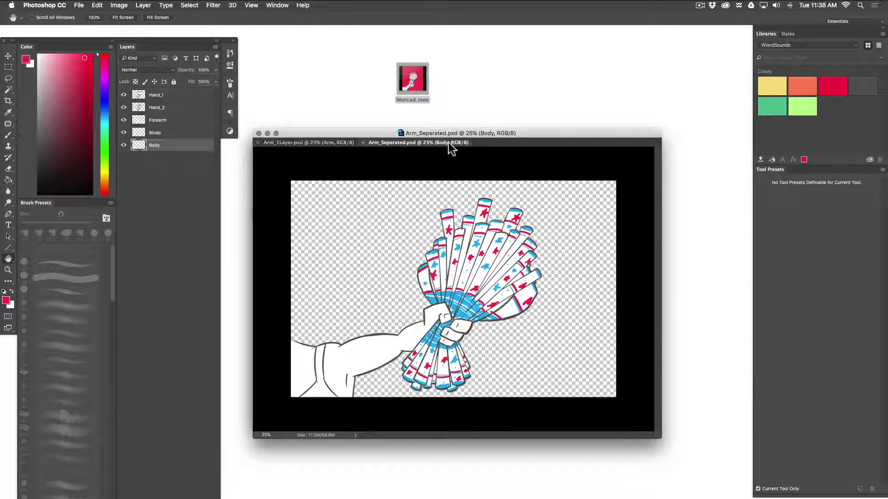
pyautogui.click(123, 107)
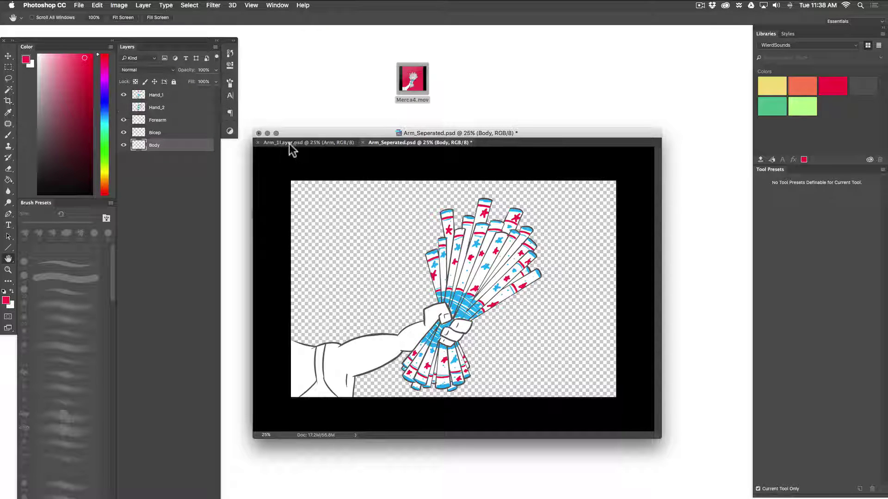
# In the single-layer arm document, paste and shift the arm image, then undo both changes
pyautogui.click(290, 143)
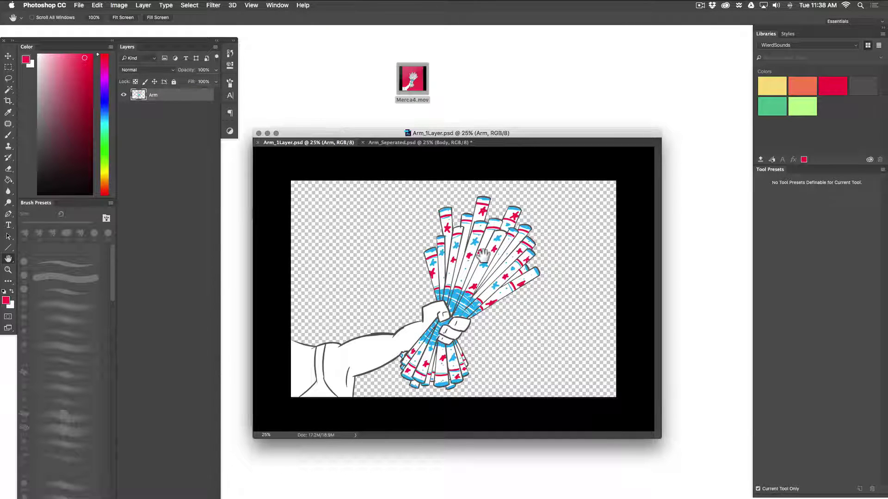
pyautogui.press('b')
pyautogui.press('v')
pyautogui.press('super+v')
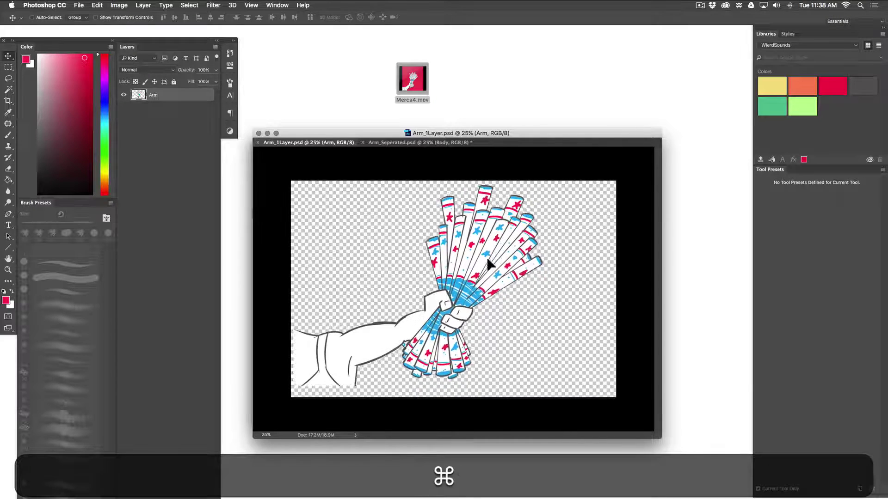
pyautogui.moveTo(489, 266); pyautogui.dragTo(496, 258)
pyautogui.press('super+z')
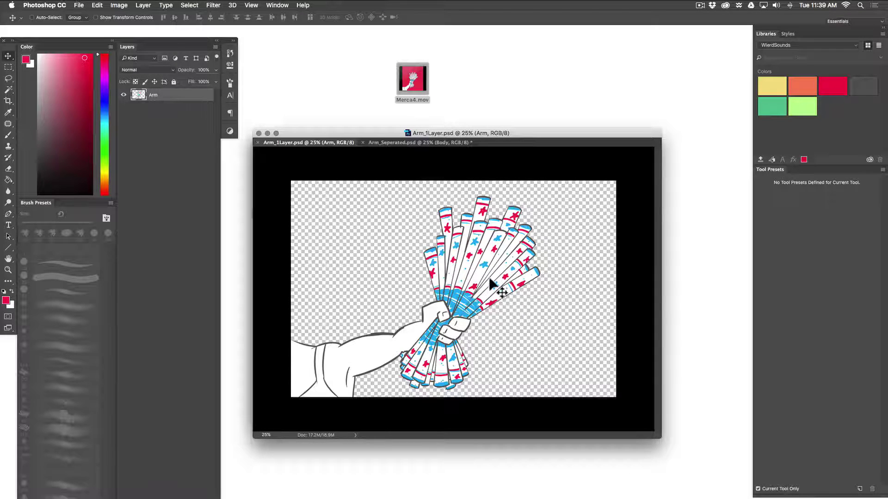
pyautogui.press('super+z')
# In Arm_Seperated.psd, toggle the Hand_1, Forearm and Bicep layers off and on, ending with Hand_2 shown
pyautogui.click(439, 144)
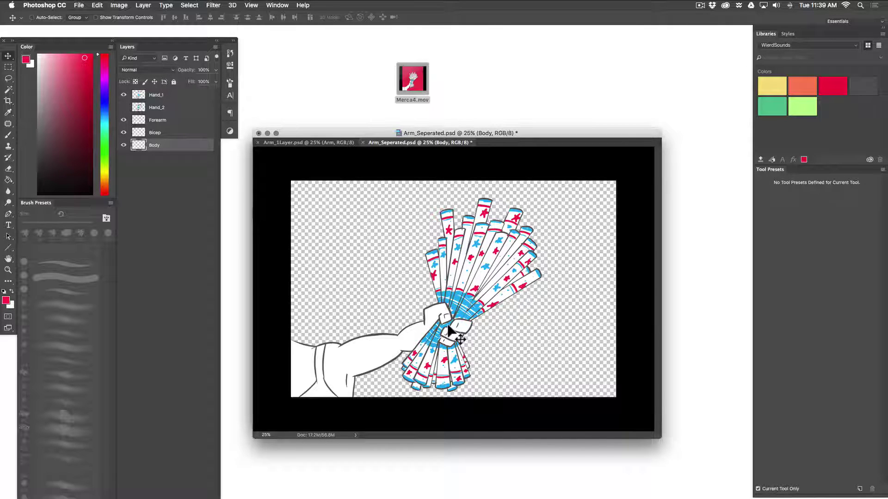
pyautogui.click(124, 120)
pyautogui.click(124, 95)
pyautogui.click(123, 133)
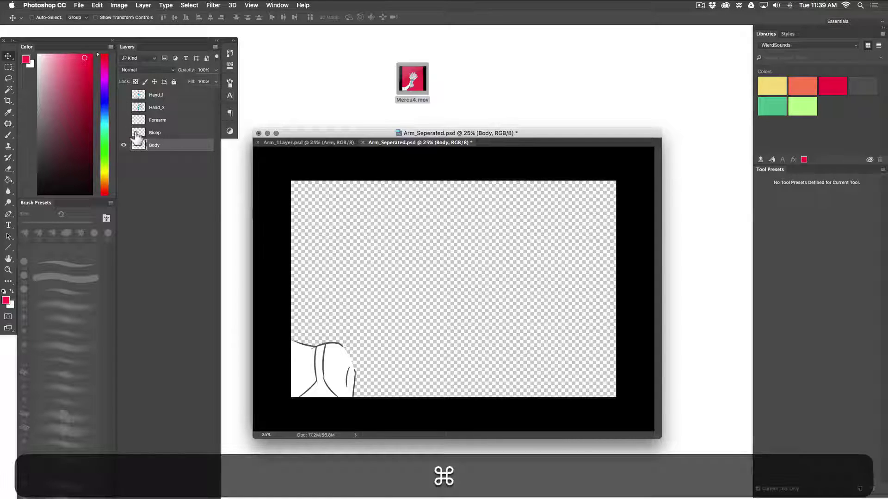
pyautogui.click(123, 132)
pyautogui.click(124, 120)
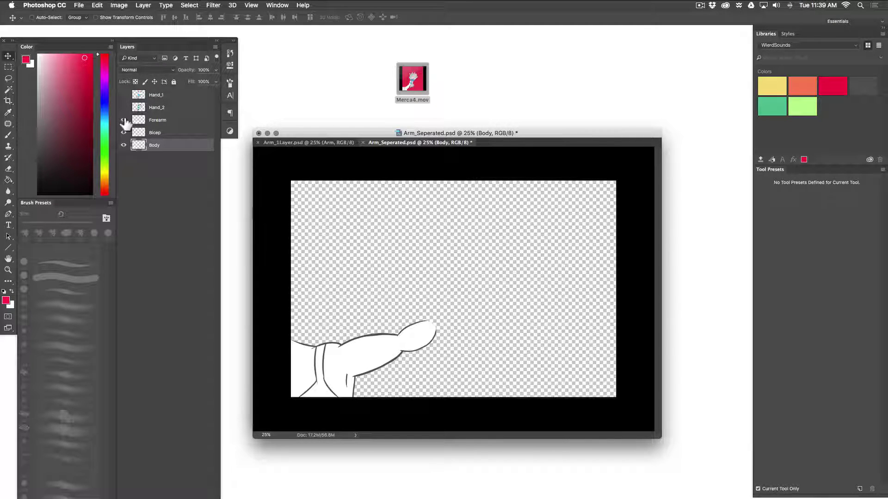
pyautogui.click(123, 95)
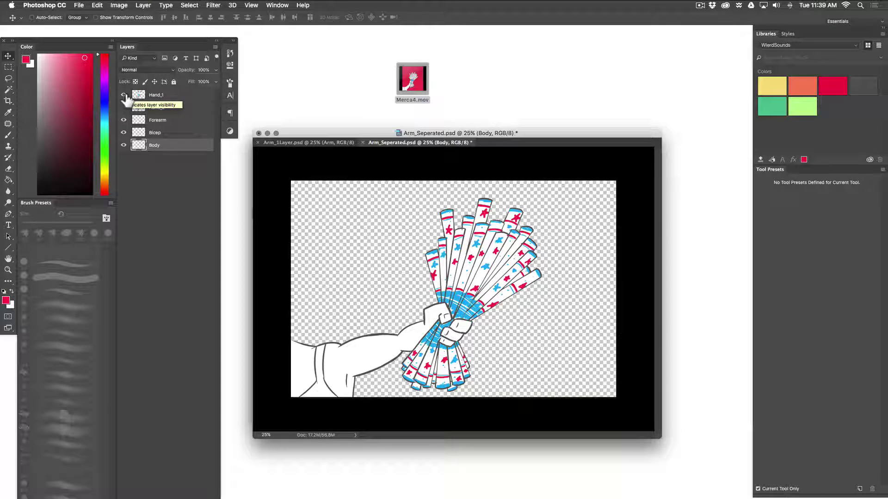
pyautogui.click(123, 95)
pyautogui.click(124, 107)
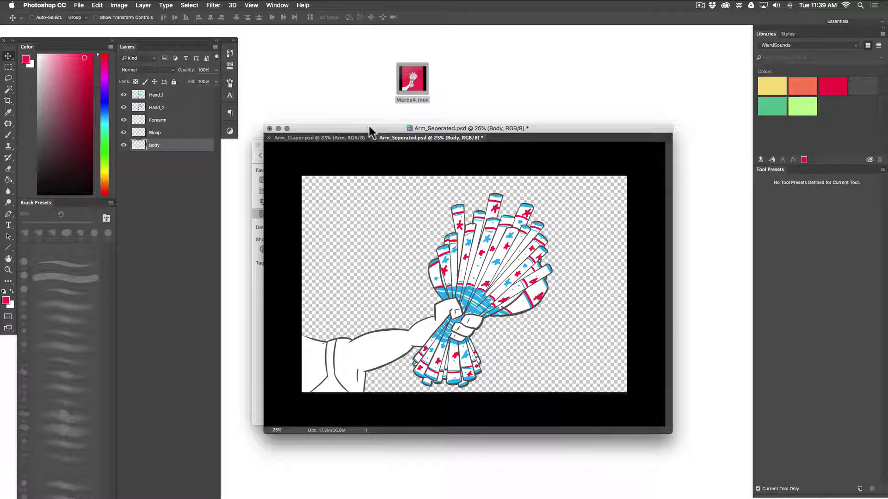
# Switch to Finder and select, then deselect, the five Bitmap_Rigging project folders
pyautogui.moveTo(369, 126); pyautogui.dragTo(354, 144)
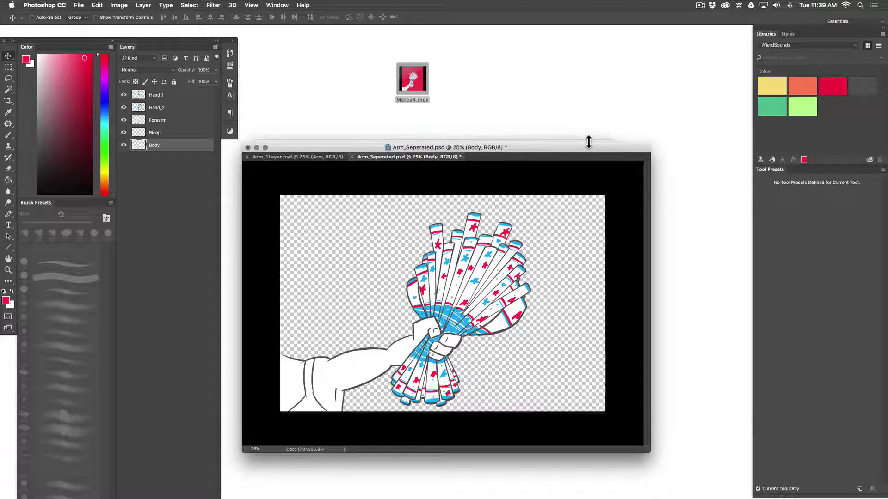
pyautogui.press('super+Tab')
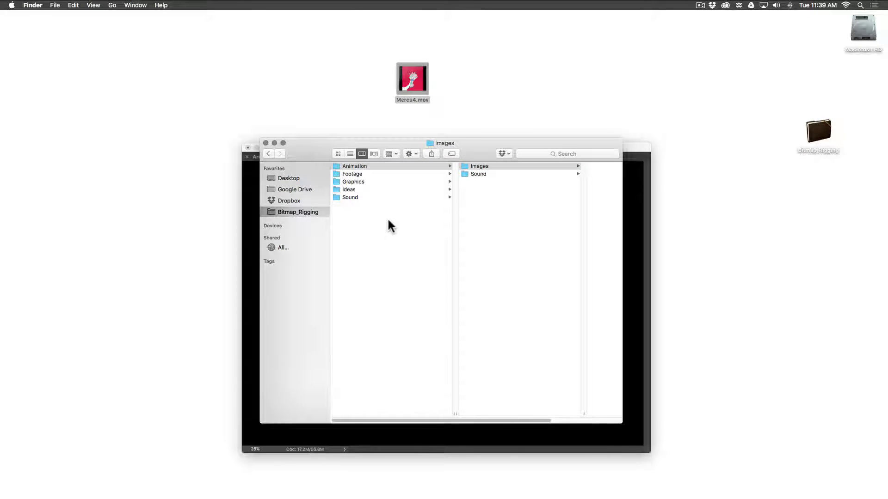
pyautogui.moveTo(384, 212); pyautogui.dragTo(360, 163)
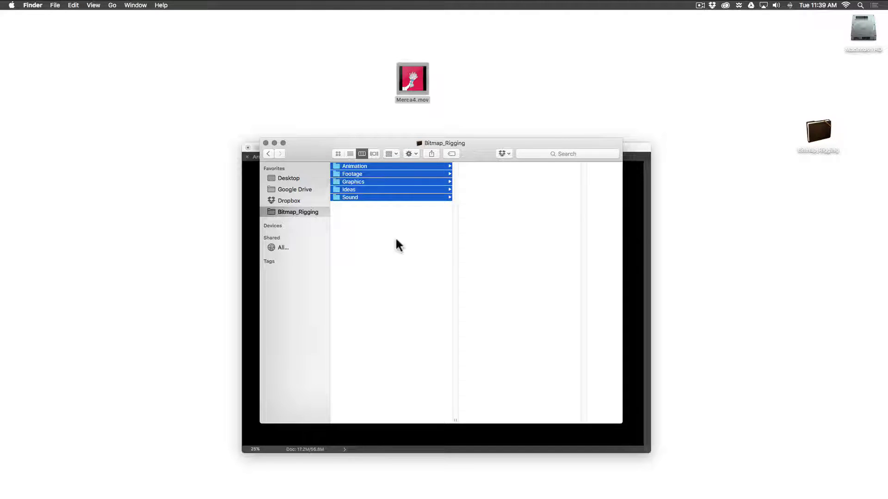
pyautogui.click(390, 218)
# Browse the Sound, Ideas, Graphics and Footage folders, ending in Animation with Images and Sound
pyautogui.click(361, 198)
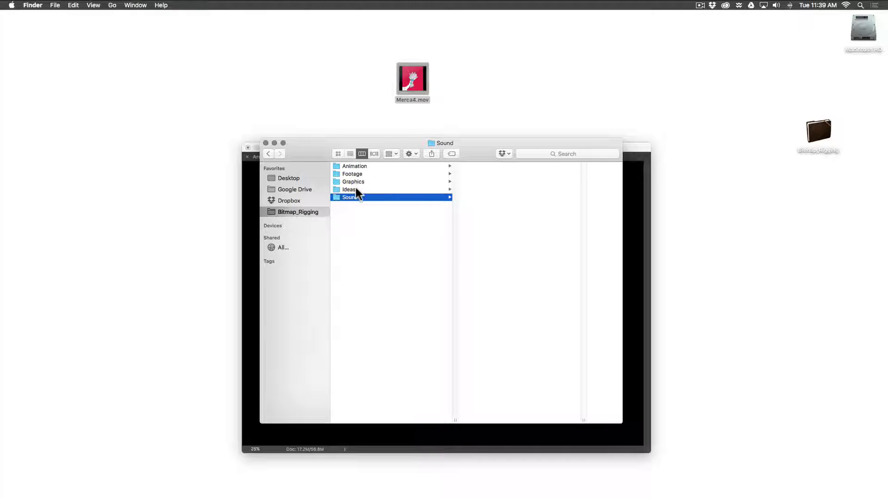
pyautogui.click(356, 188)
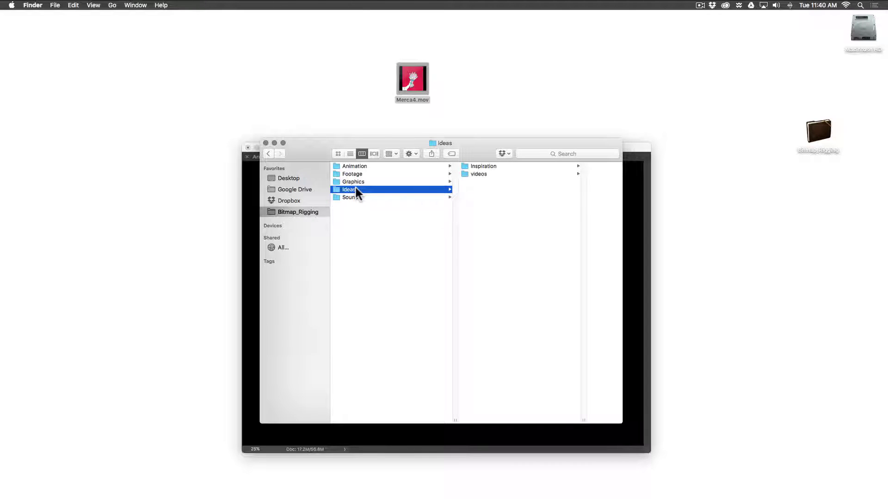
pyautogui.click(384, 181)
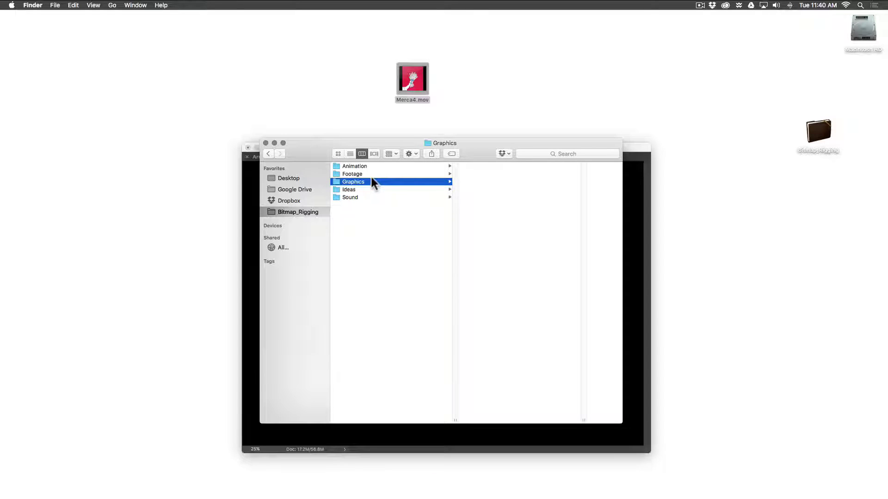
pyautogui.click(365, 174)
pyautogui.moveTo(476, 146); pyautogui.dragTo(480, 151)
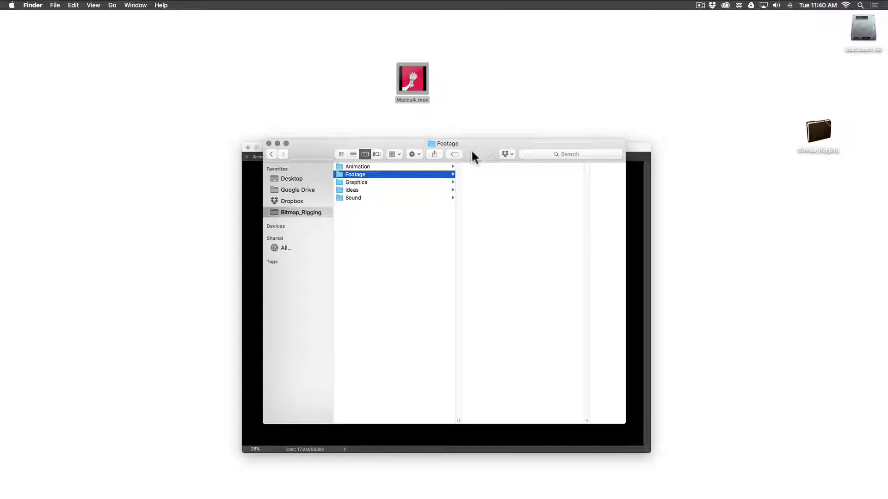
pyautogui.click(385, 167)
pyautogui.moveTo(477, 152); pyautogui.dragTo(480, 167)
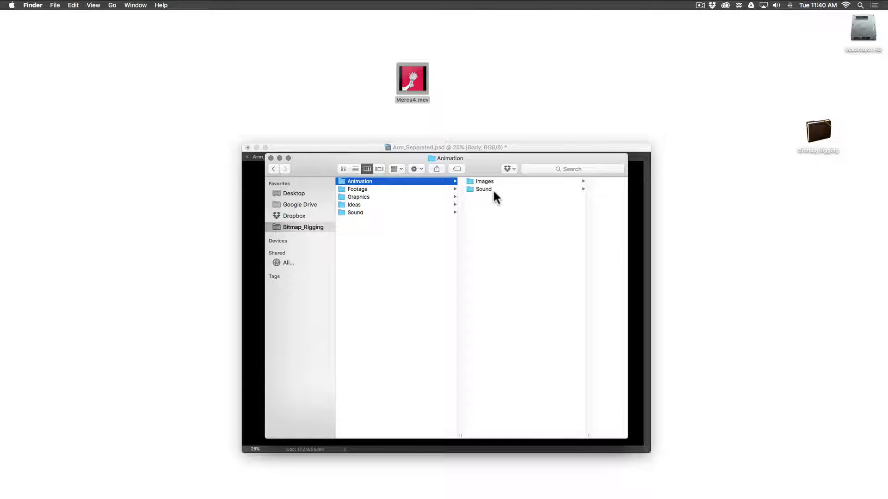
pyautogui.moveTo(489, 160); pyautogui.dragTo(489, 152)
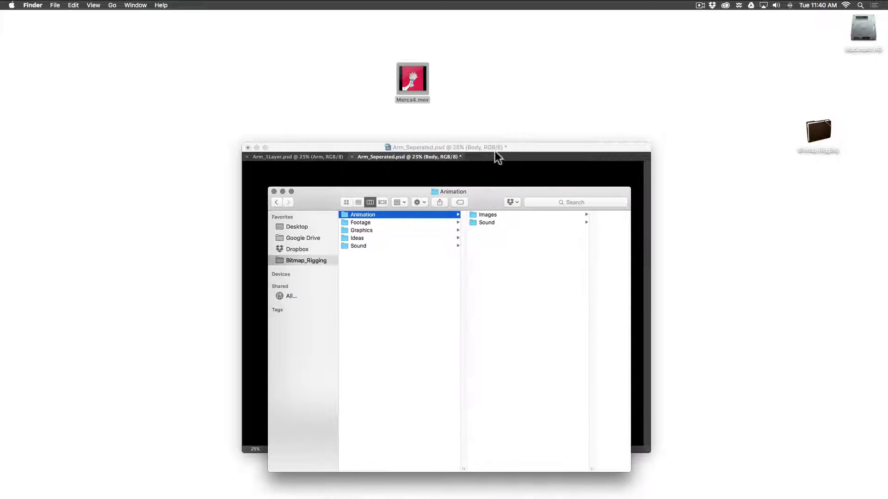
# Save Arm_1Layer.psd into Bitmap_Rigging's Animation/Images folder
pyautogui.click(496, 147)
pyautogui.click(325, 156)
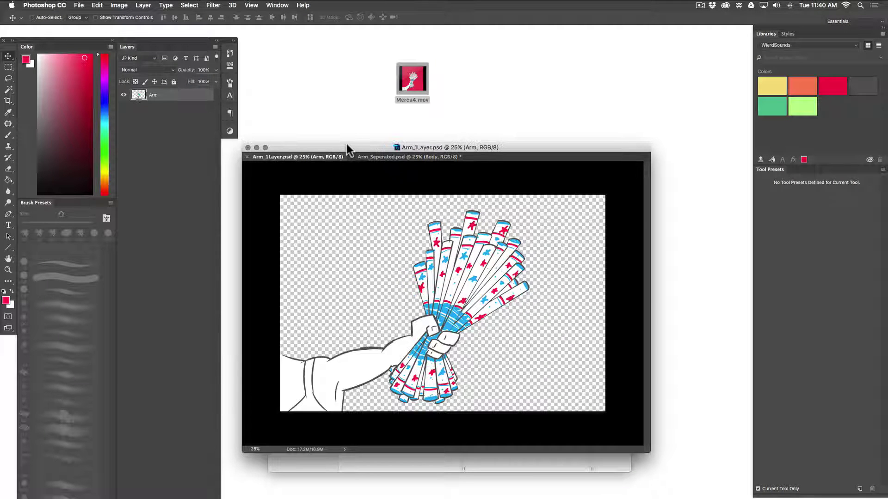
pyautogui.moveTo(347, 145); pyautogui.dragTo(351, 128)
pyautogui.press('super+shift+s')
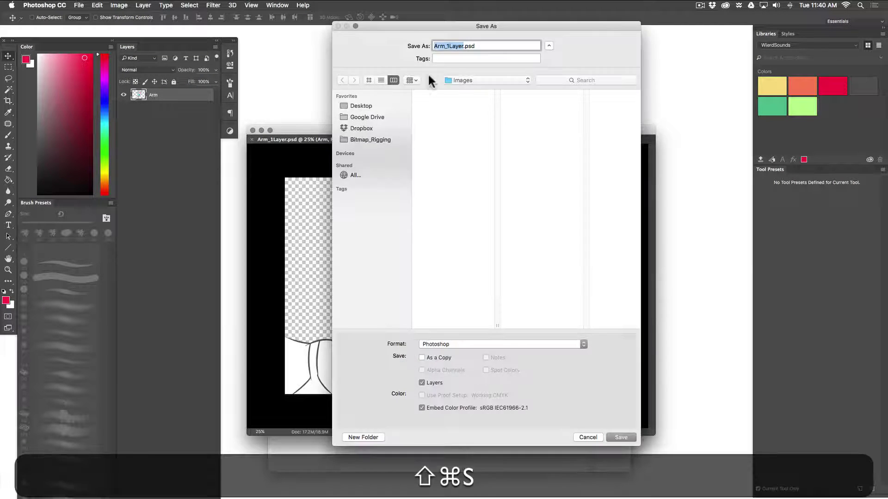
pyautogui.click(382, 139)
pyautogui.click(458, 96)
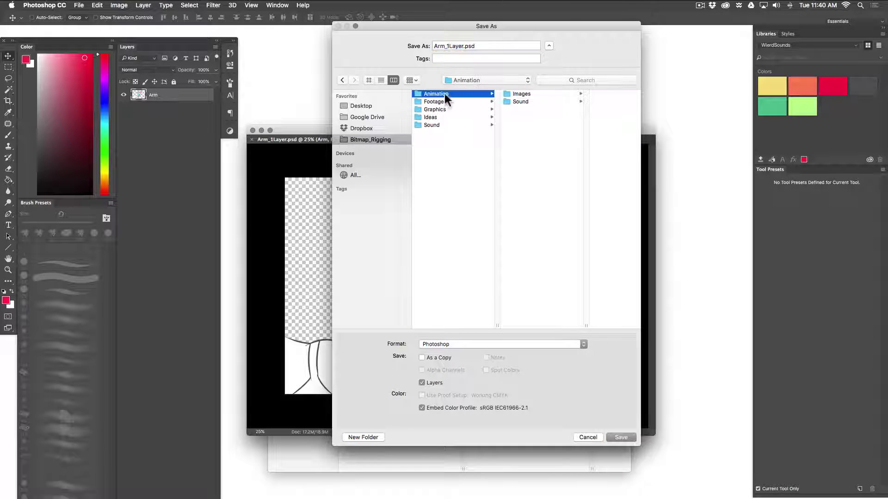
pyautogui.click(522, 93)
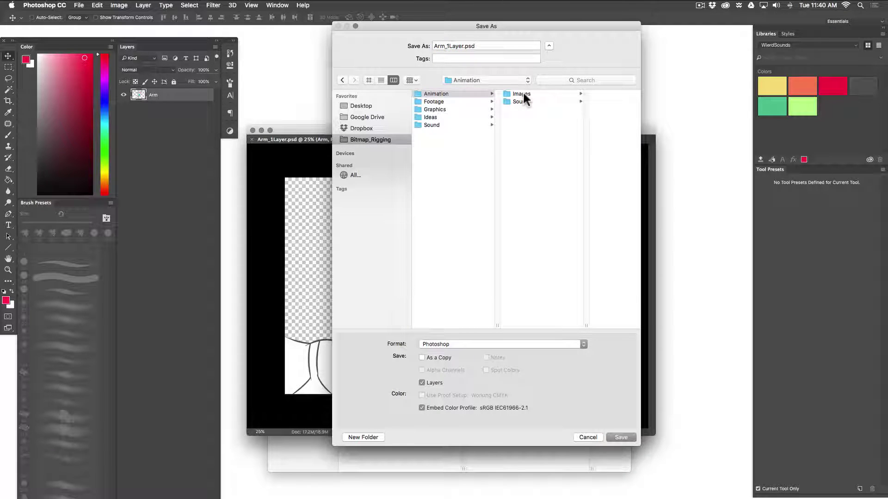
pyautogui.click(624, 438)
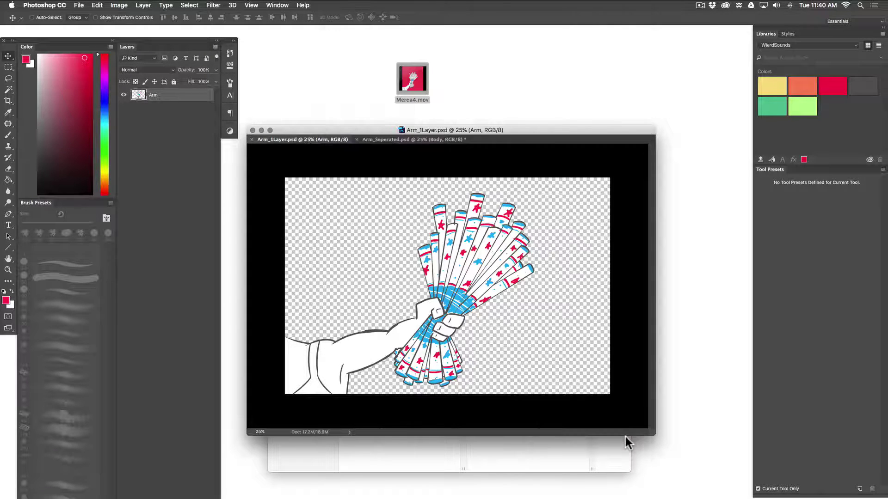
# Save Arm_Seperated.psd into the same Images folder
pyautogui.click(413, 139)
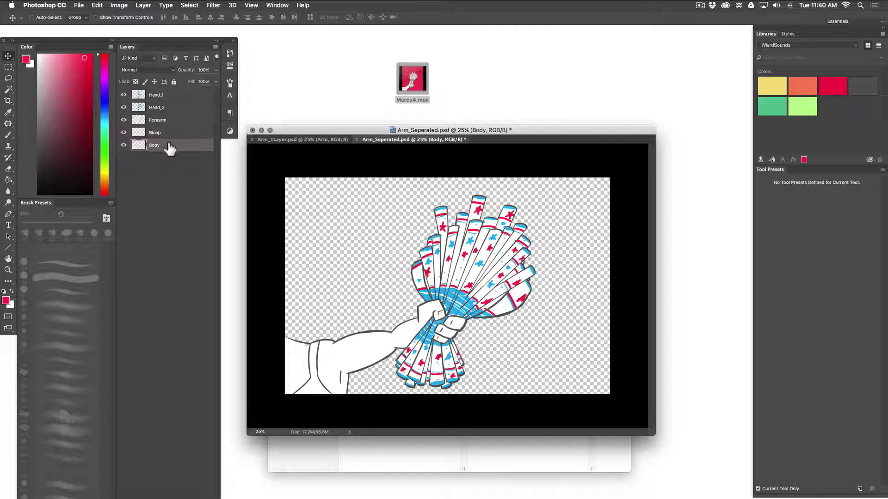
pyautogui.press('super+shift+s')
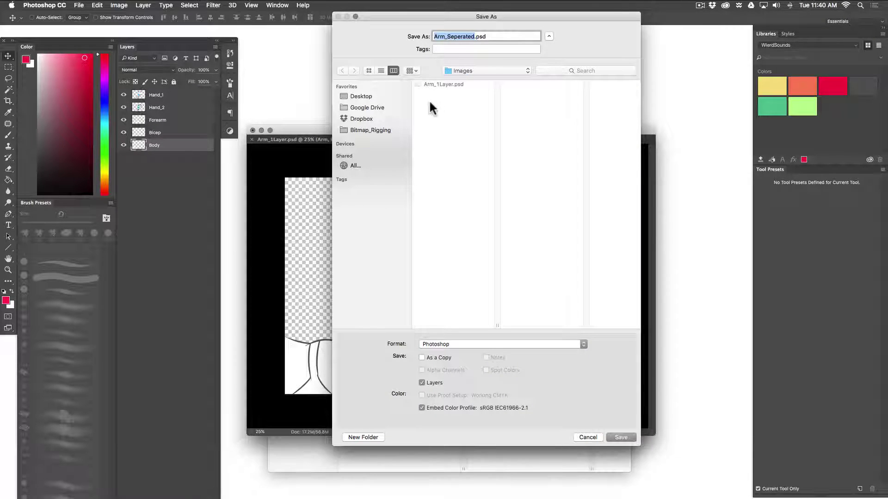
pyautogui.click(629, 438)
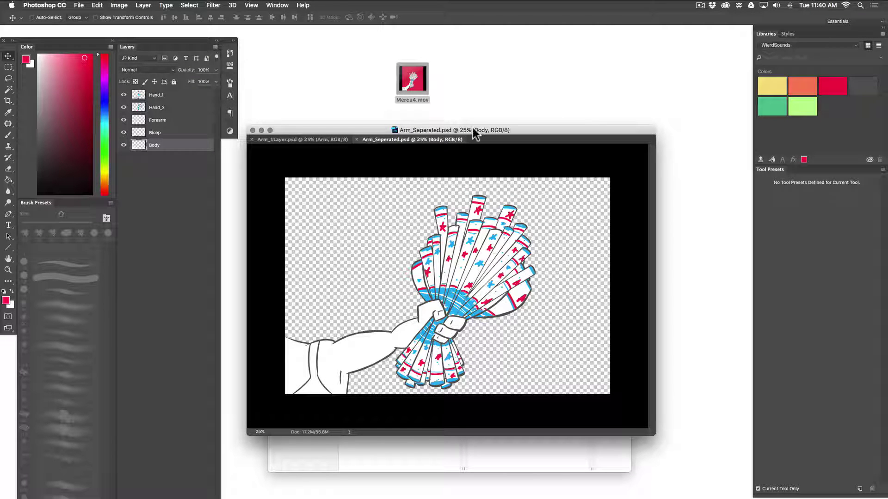
# Quit Photoshop and open the Images folder, selecting both Arm_1Layer.psd and Arm_Seperated.psd
pyautogui.press('super')
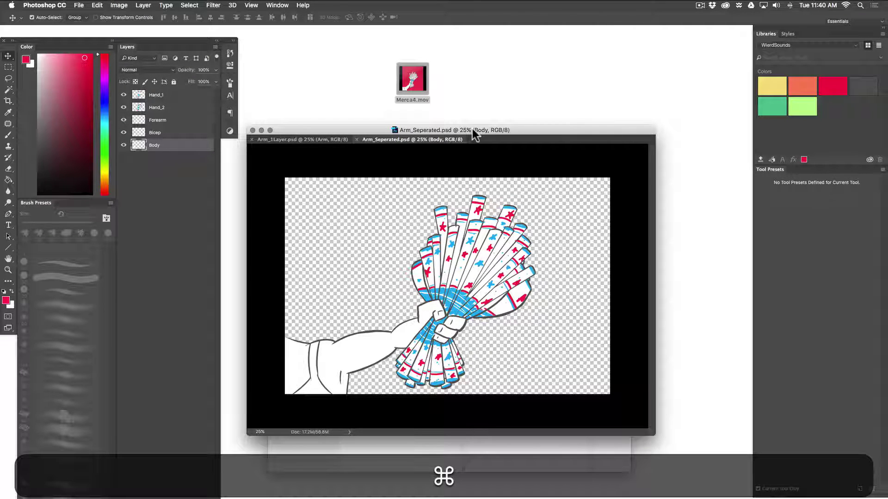
pyautogui.press('super+q')
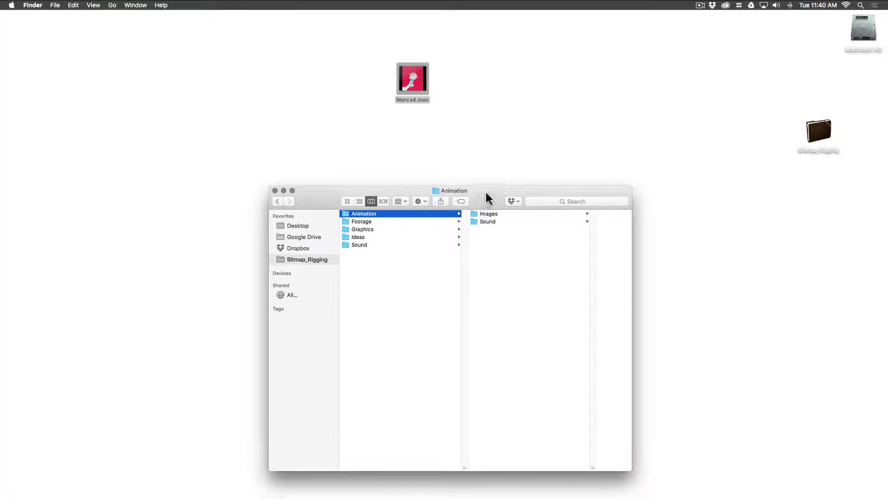
pyautogui.click(527, 211)
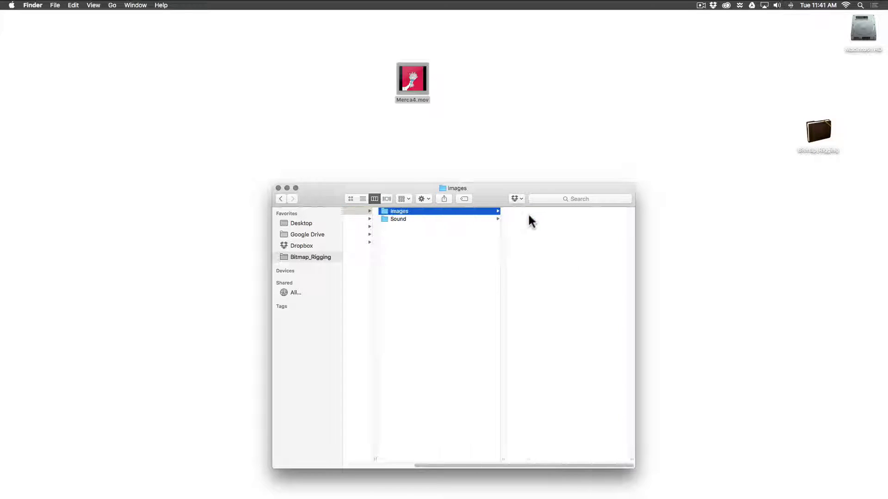
pyautogui.click(548, 219)
pyautogui.press('super+a')
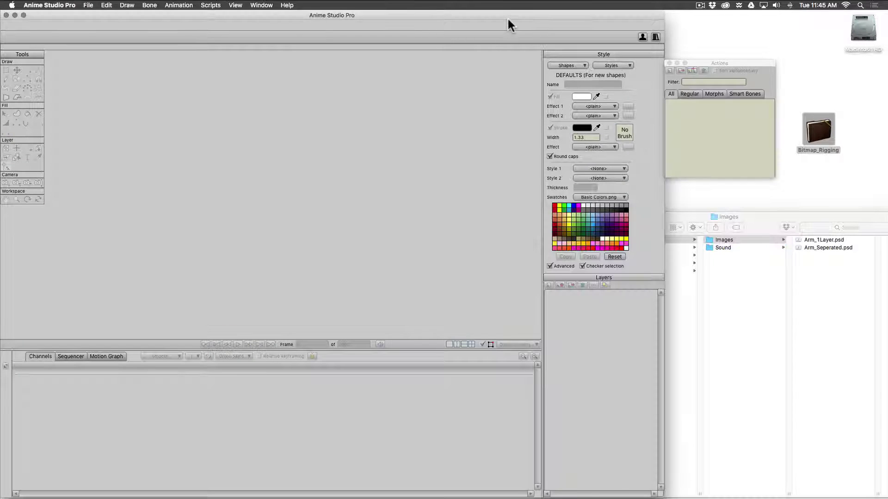
# Create a new scene set to width 1400, height 1200 and 8 fps, with proportions unconstrained
pyautogui.press('super+n')
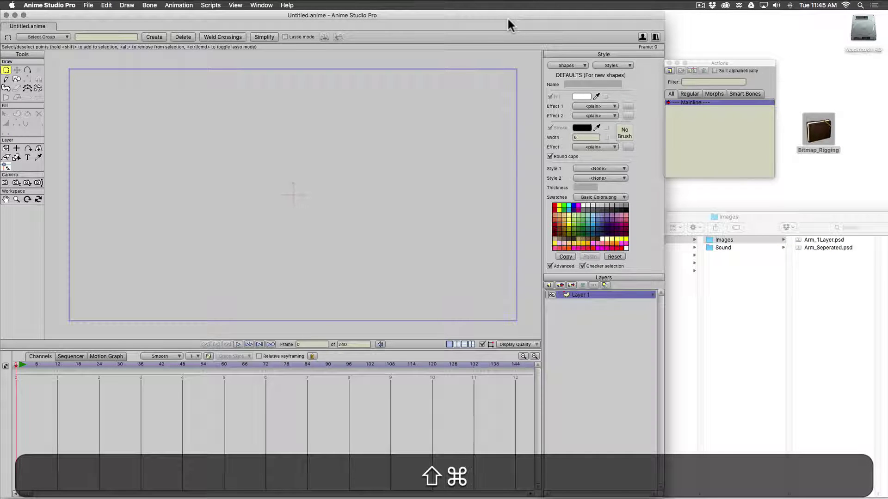
pyautogui.press('shift+super+p')
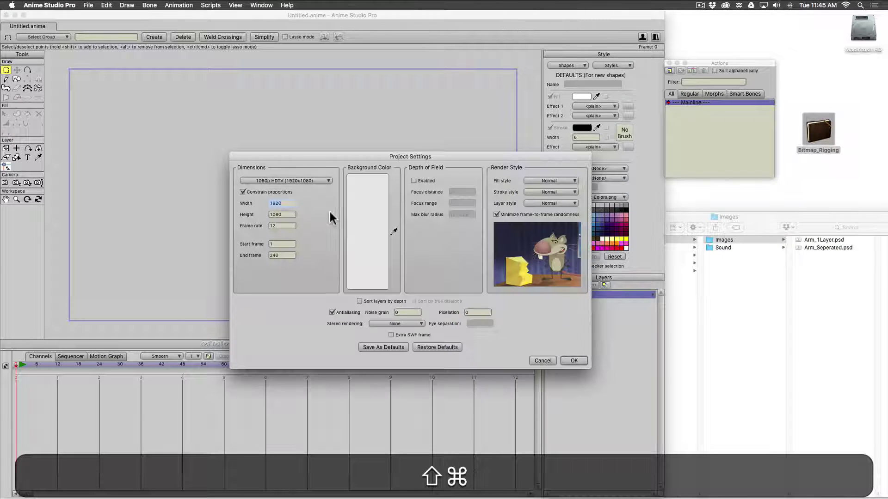
pyautogui.click(259, 190)
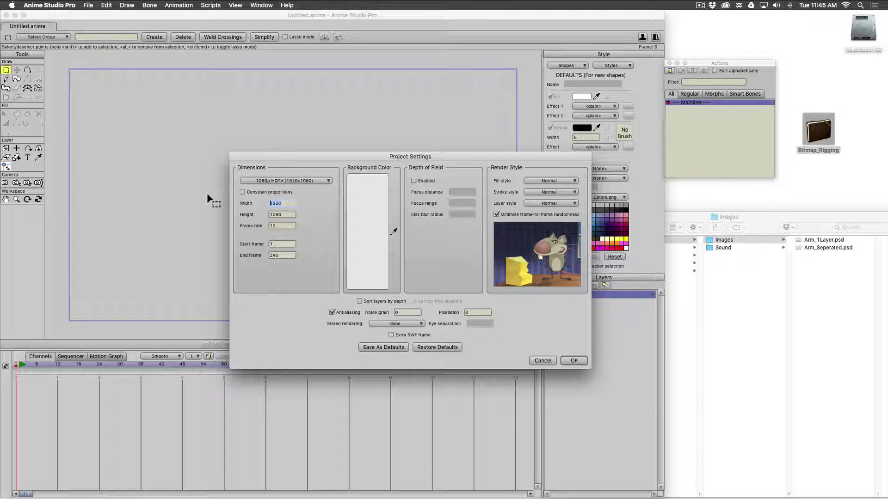
pyautogui.write('1400')
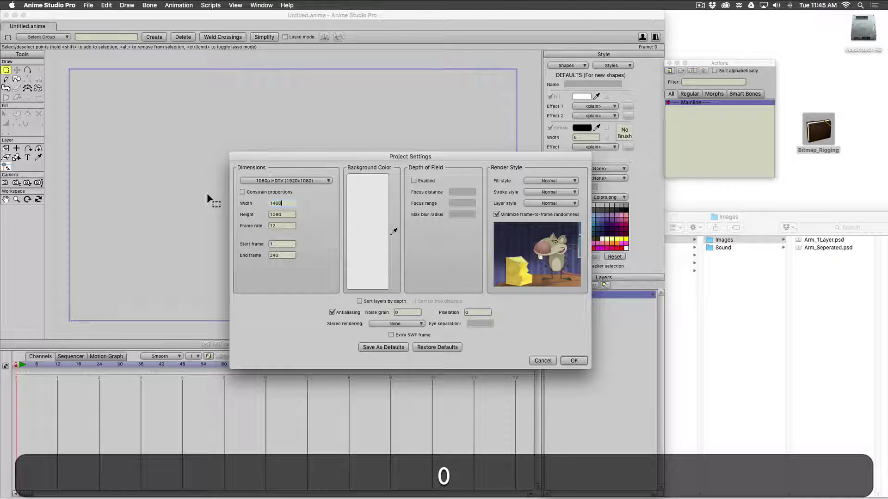
pyautogui.press('Tab')
pyautogui.write('1200')
pyautogui.press('Tab')
pyautogui.write('8')
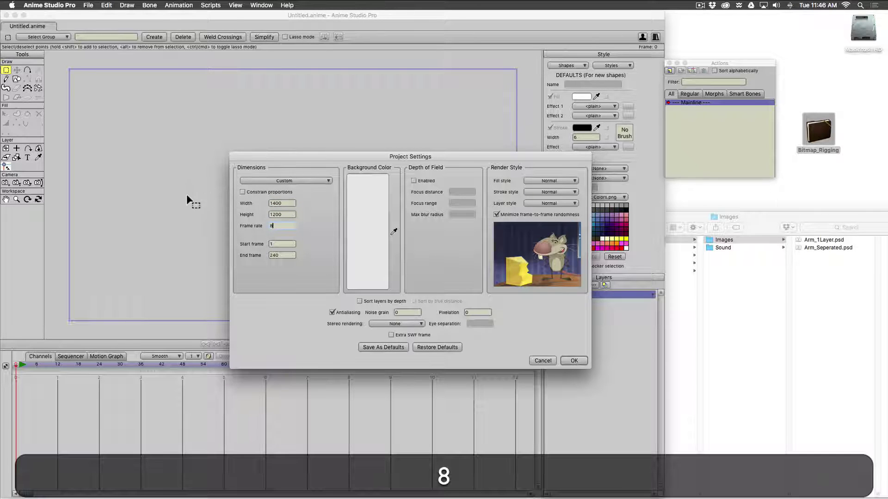
pyautogui.click(574, 360)
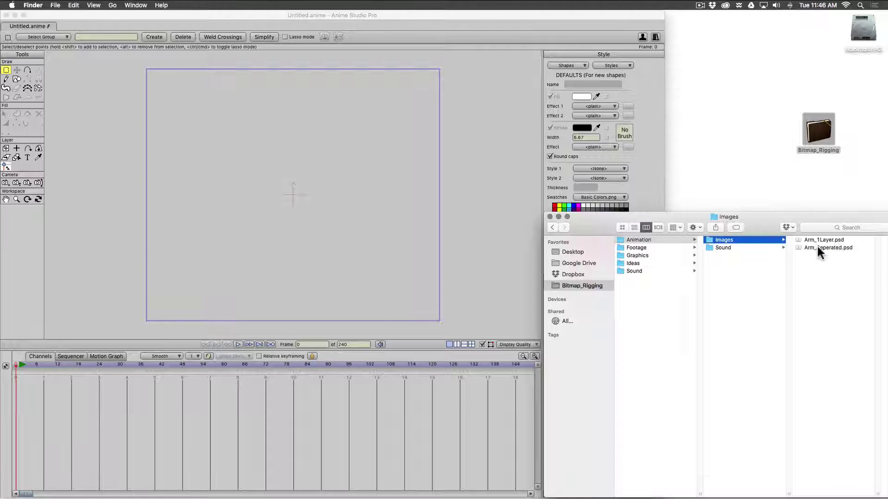
# Import Arm_1Layer.psd, delete the empty Layer 1, and scale the arm image to about 0.48
pyautogui.moveTo(816, 239); pyautogui.dragTo(342, 174)
pyautogui.click(449, 286)
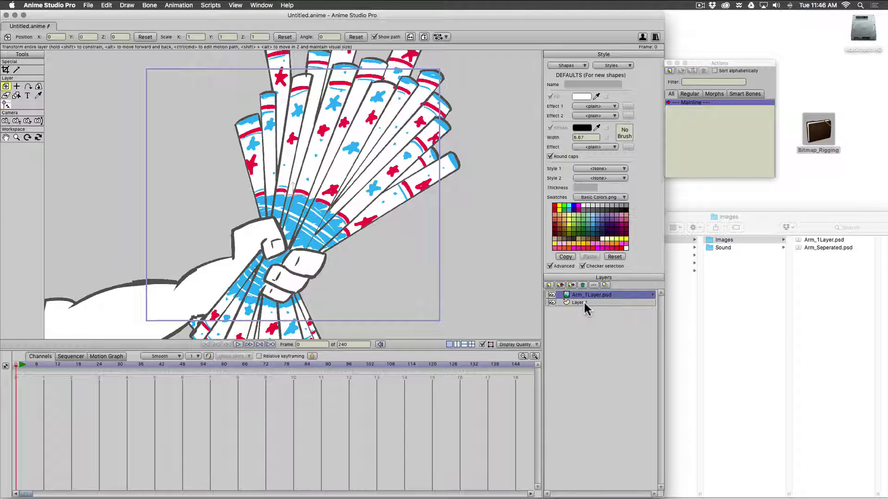
pyautogui.click(583, 303)
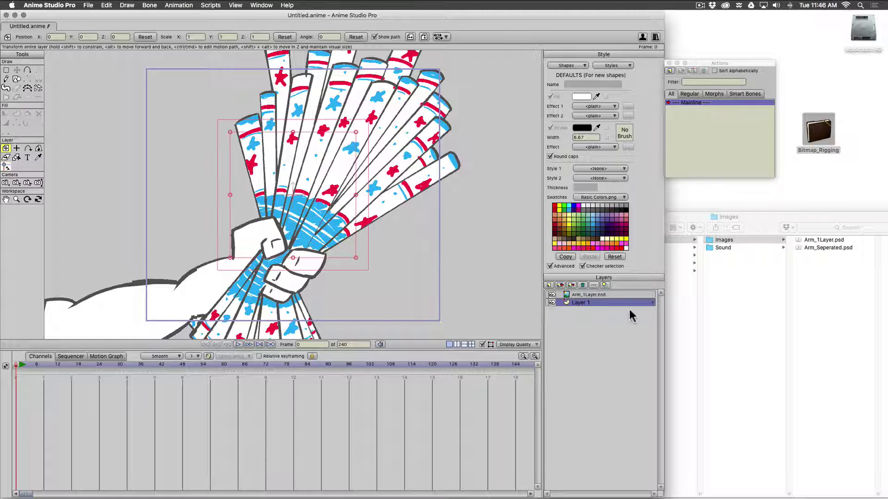
pyautogui.click(583, 285)
pyautogui.scroll(-5, 411, 255)
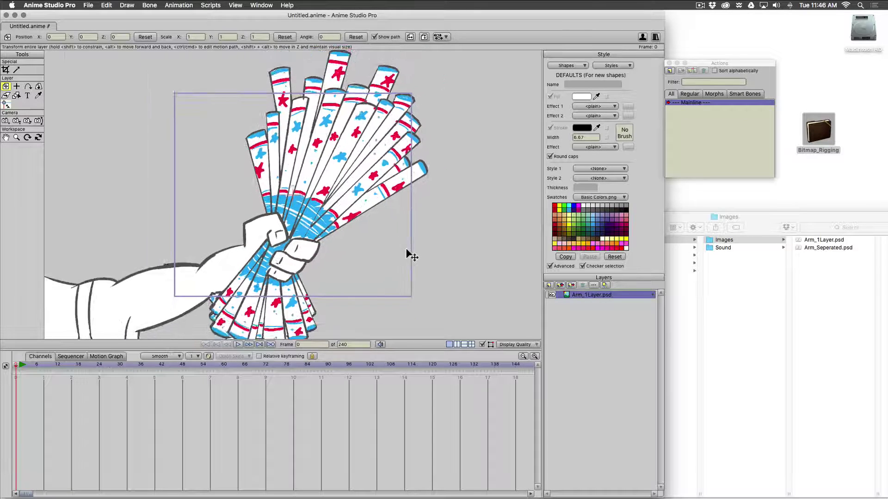
pyautogui.moveTo(395, 260); pyautogui.dragTo(252, 218)
pyautogui.scroll(4, 277, 208)
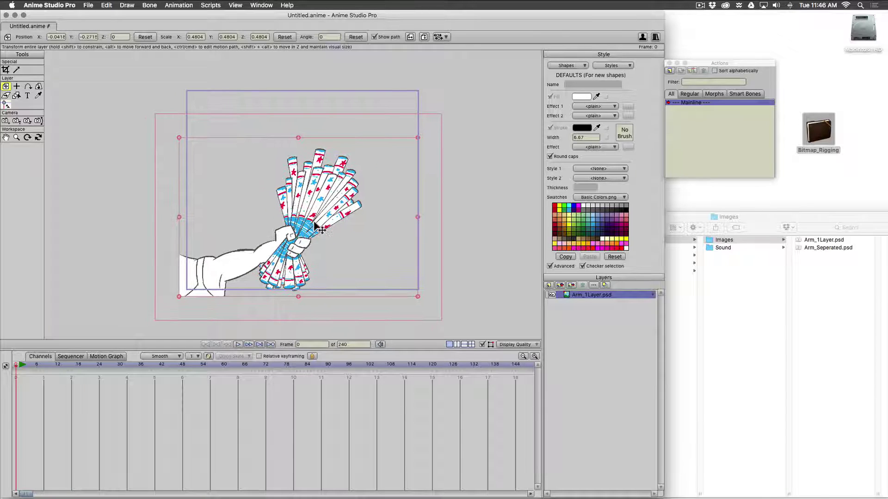
# Save the scene as Arm_1Layer.anime in Bitmap_Rigging's Animation folder
pyautogui.press('super+s')
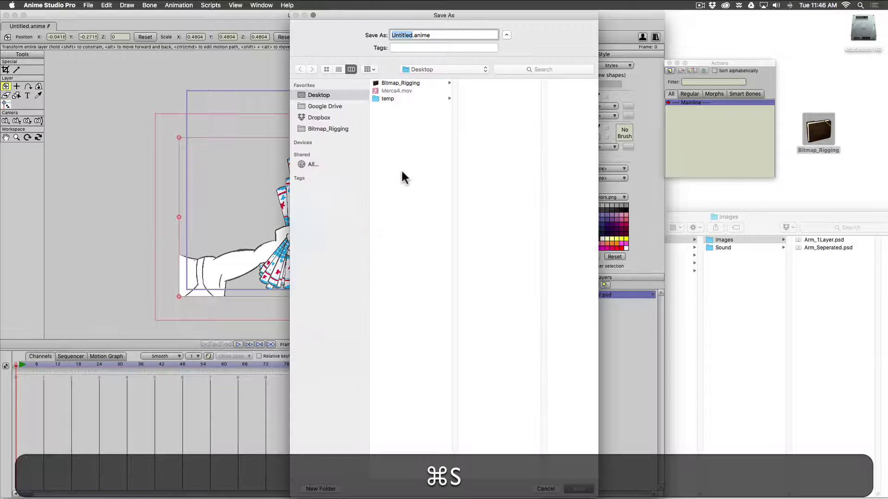
pyautogui.click(325, 128)
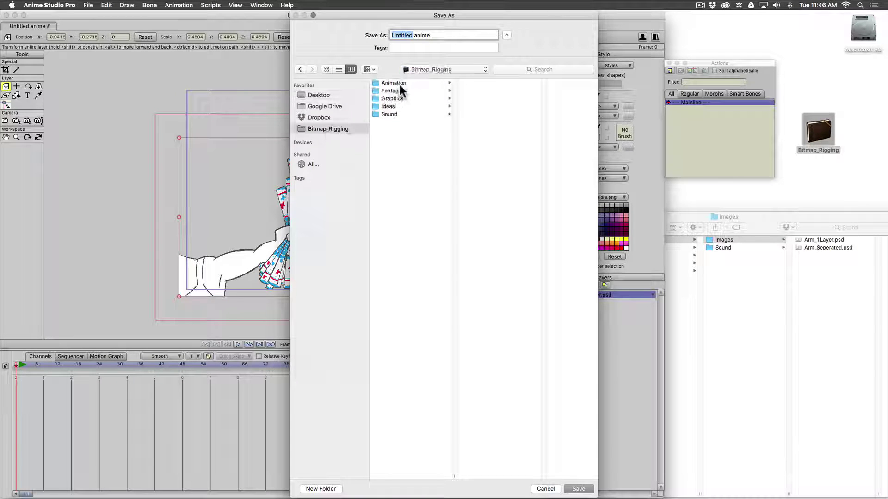
pyautogui.click(401, 83)
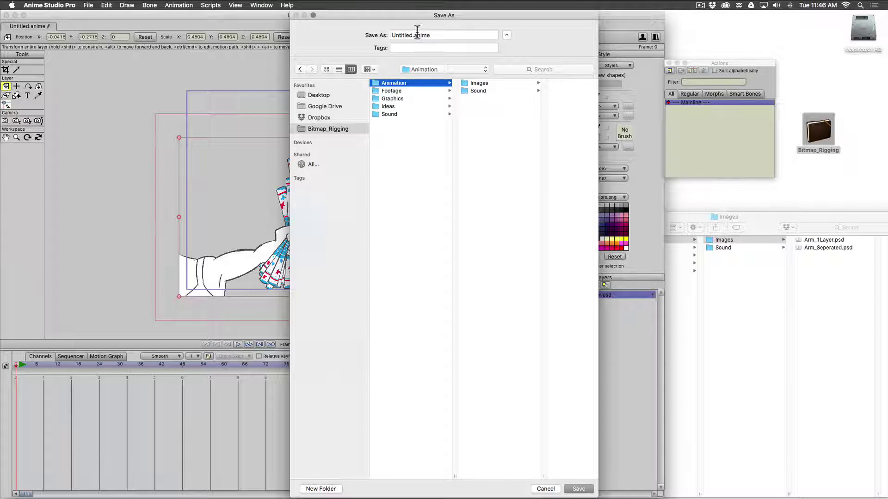
pyautogui.moveTo(412, 35); pyautogui.dragTo(350, 27)
pyautogui.write('Arm')
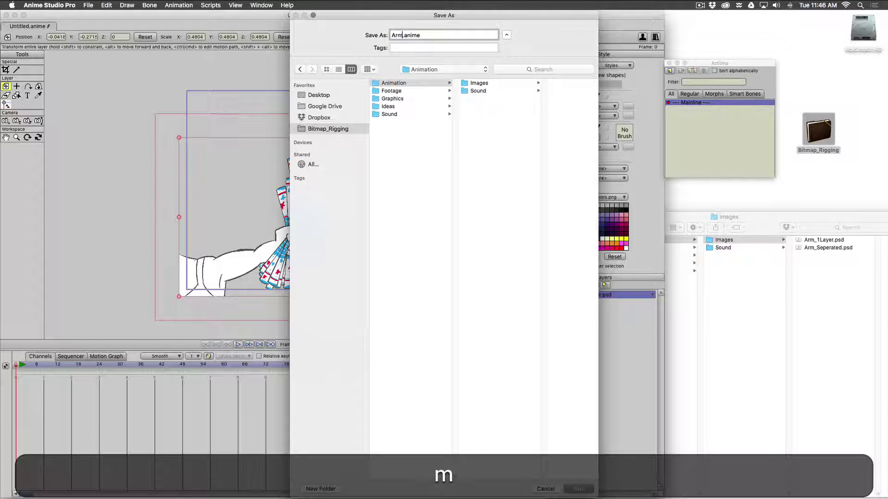
pyautogui.write('_1L')
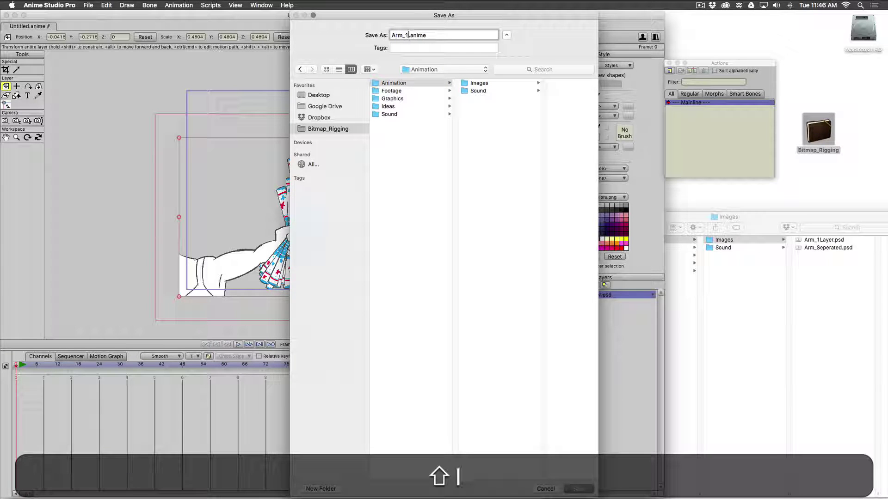
pyautogui.write('ayer')
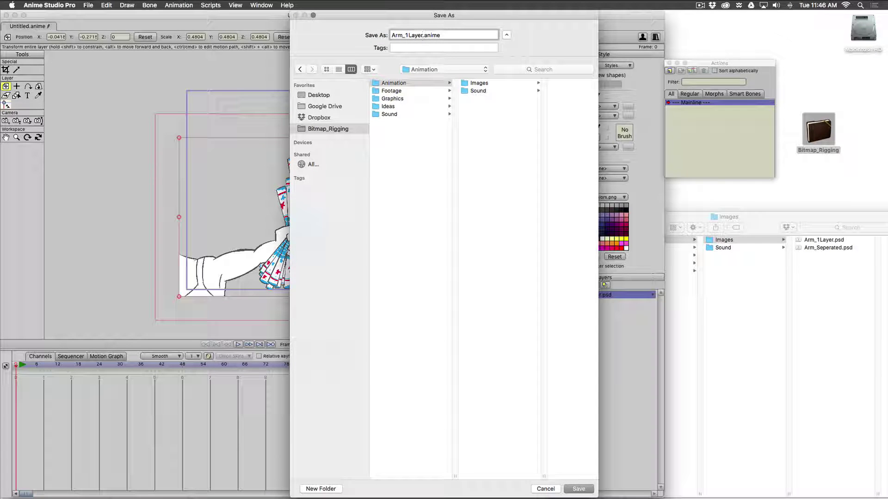
pyautogui.press('Return')
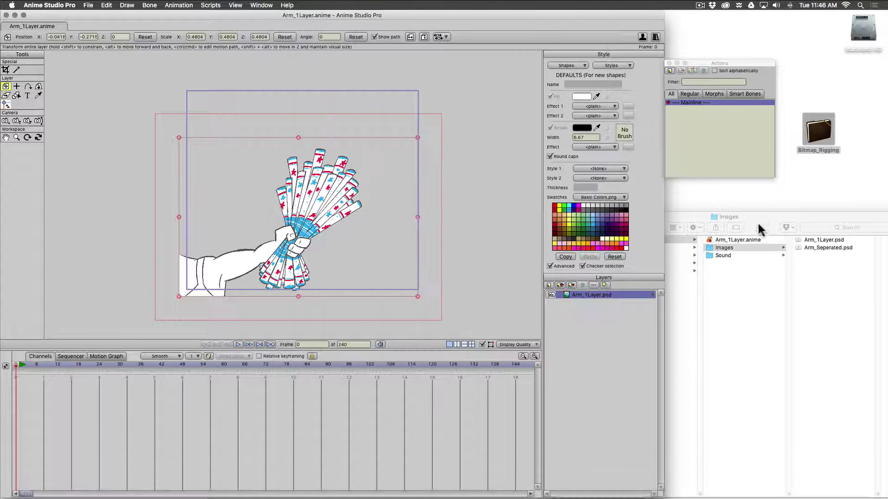
pyautogui.click(768, 221)
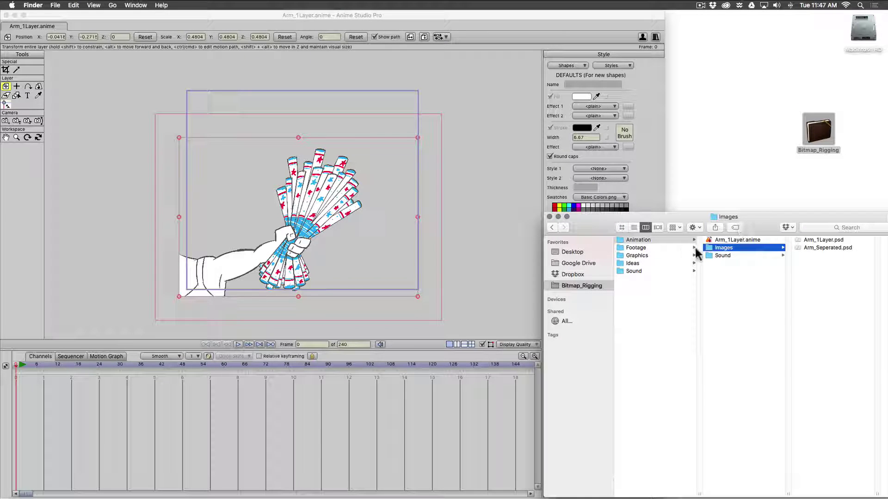
pyautogui.click(658, 240)
pyautogui.click(738, 240)
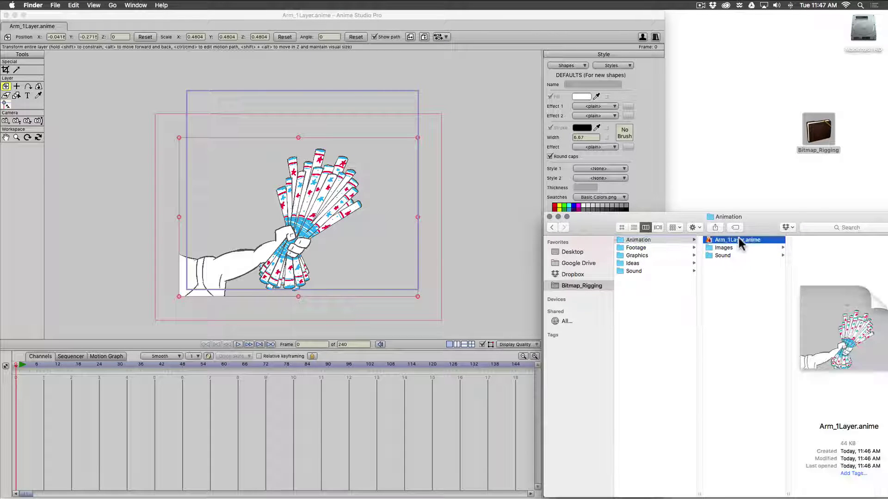
pyautogui.click(730, 247)
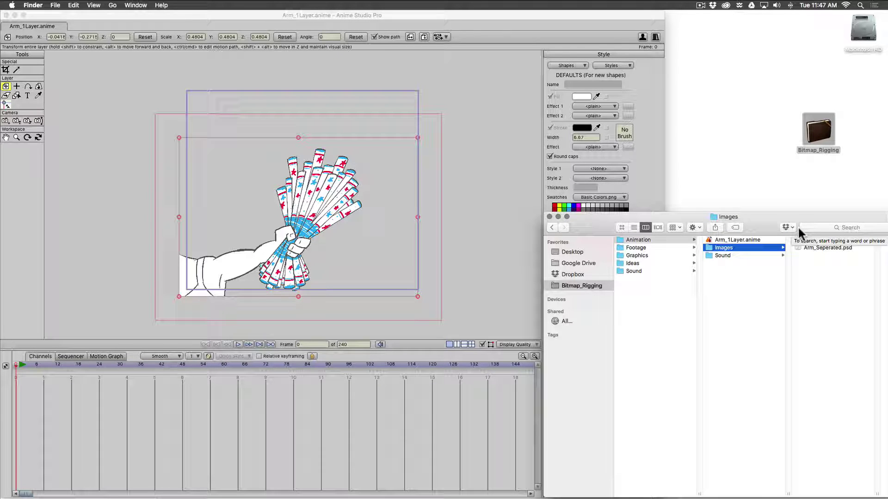
pyautogui.click(484, 24)
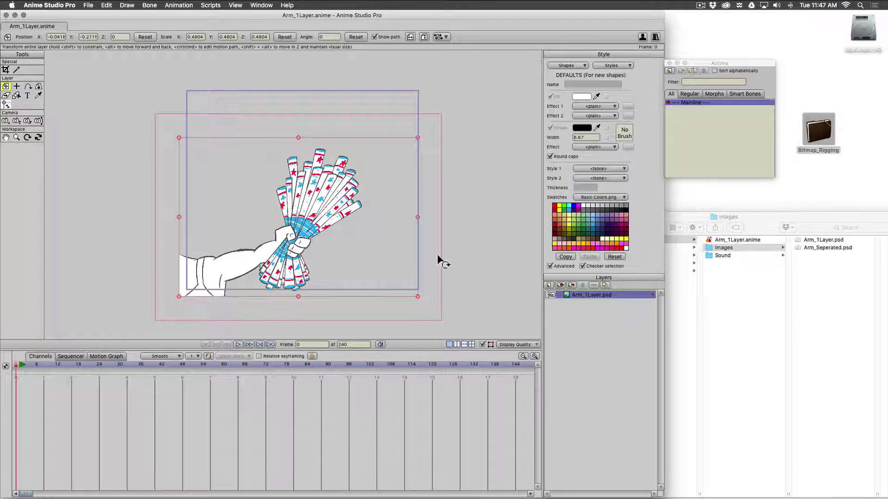
# Group Arm_1Layer.psd into a new layer named Arm and convert it to a bone layer
pyautogui.moveTo(224, 257); pyautogui.dragTo(258, 210)
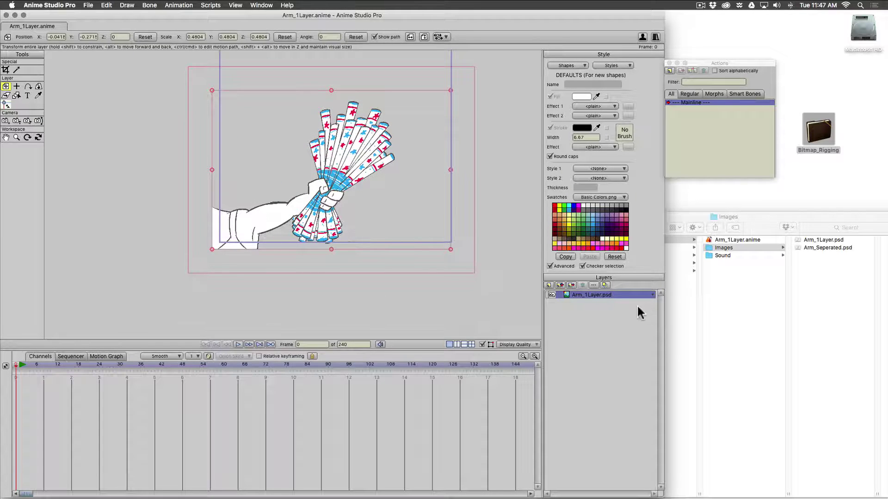
pyautogui.click(550, 286)
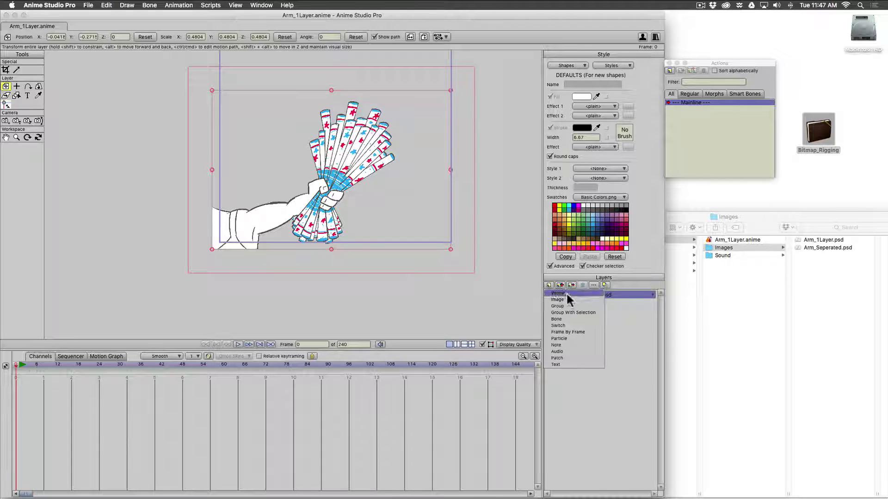
pyautogui.click(586, 313)
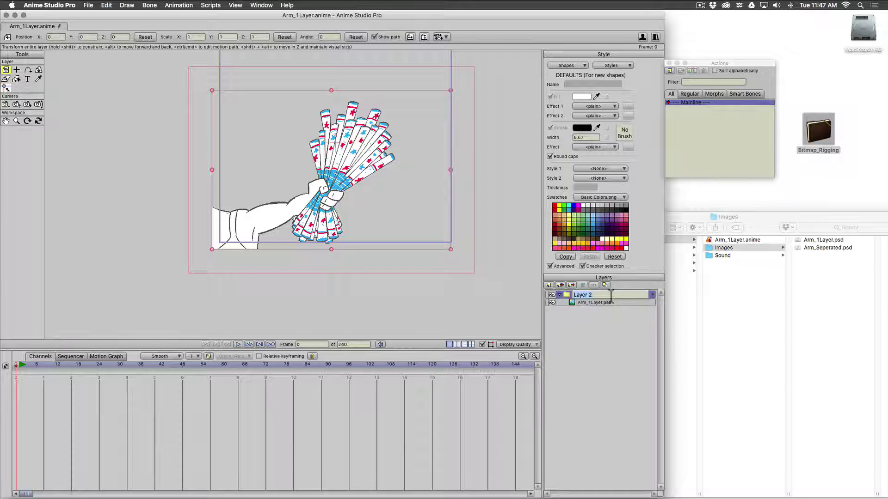
pyautogui.write('Arm')
pyautogui.press('Return')
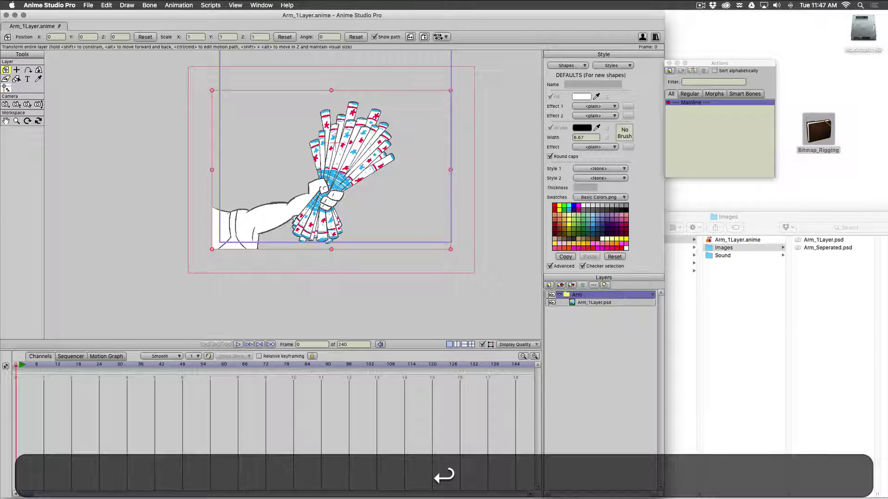
pyautogui.rightClick(602, 293)
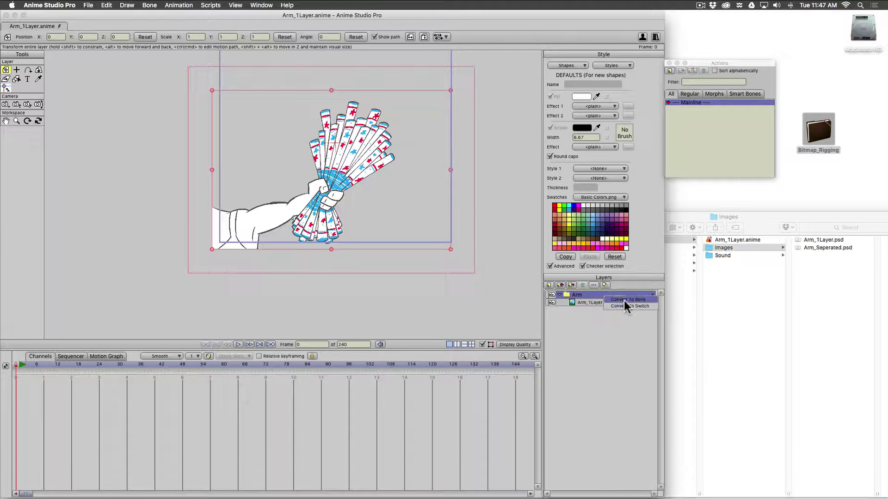
pyautogui.click(623, 300)
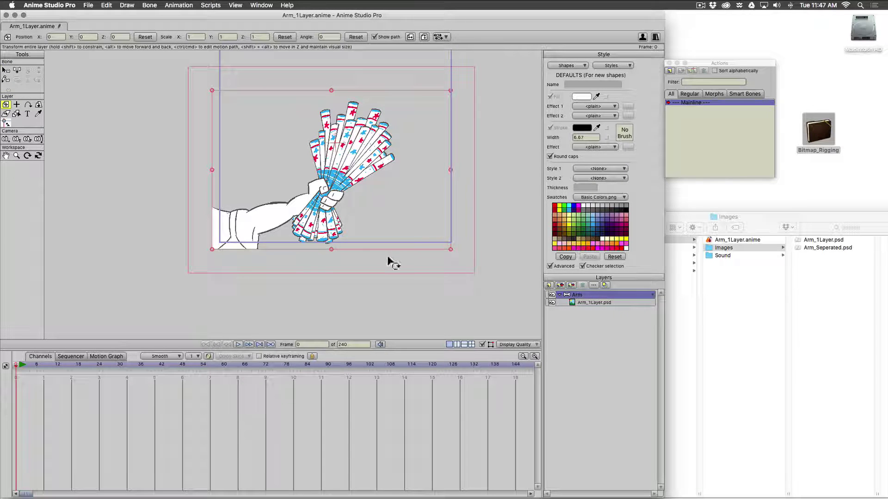
# Draw a bone chain from below the shoulder along the arm and into the fireworks fan
pyautogui.click(18, 70)
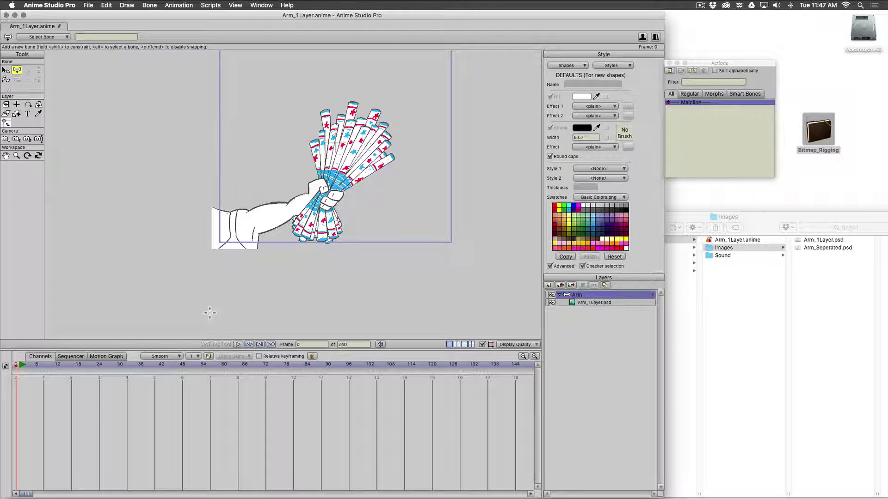
pyautogui.moveTo(203, 312); pyautogui.dragTo(315, 191)
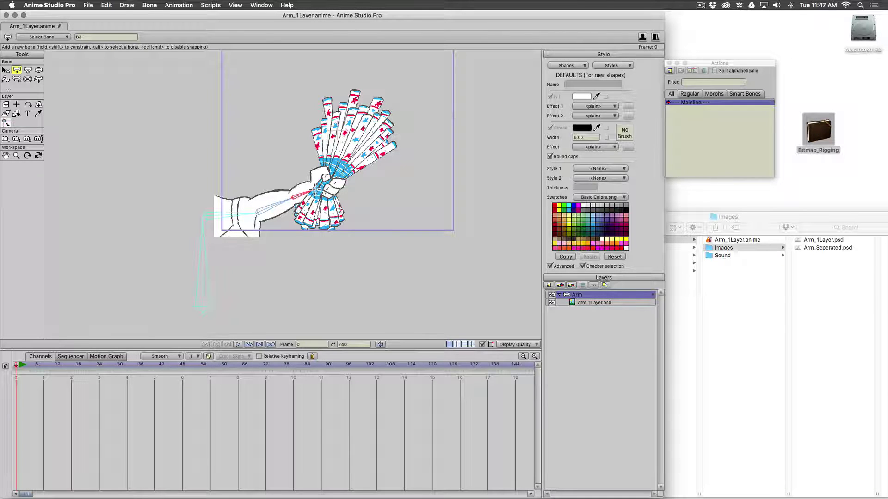
pyautogui.scroll(5, 346, 187)
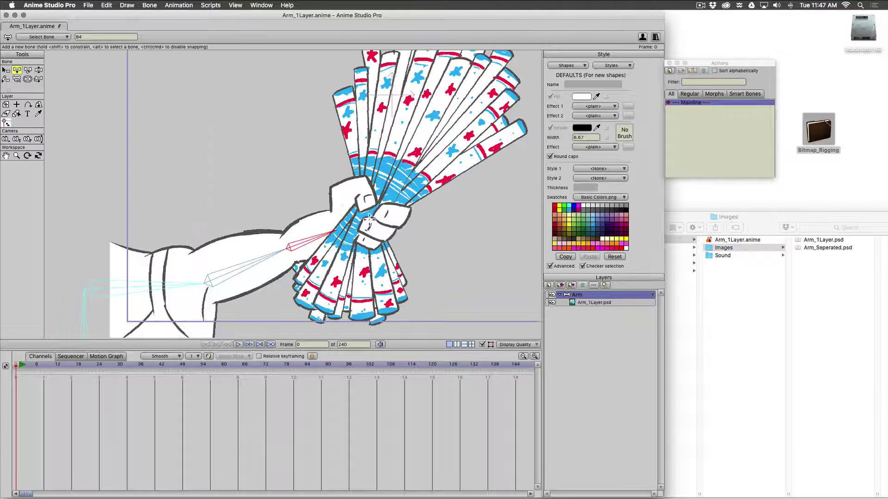
pyautogui.moveTo(369, 226); pyautogui.dragTo(430, 60)
pyautogui.scroll(-3, 392, 196)
# Select all the bones, colour them green, then deselect them
pyautogui.press('b')
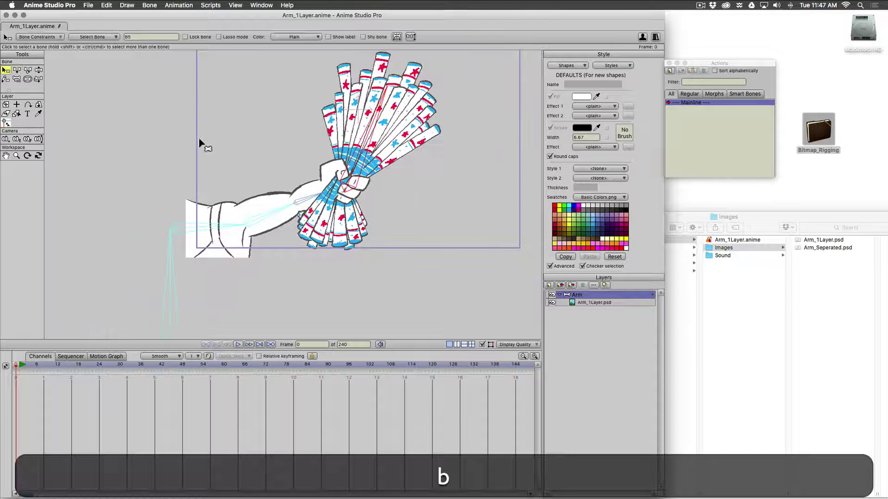
pyautogui.moveTo(118, 117); pyautogui.dragTo(428, 281)
pyautogui.click(301, 37)
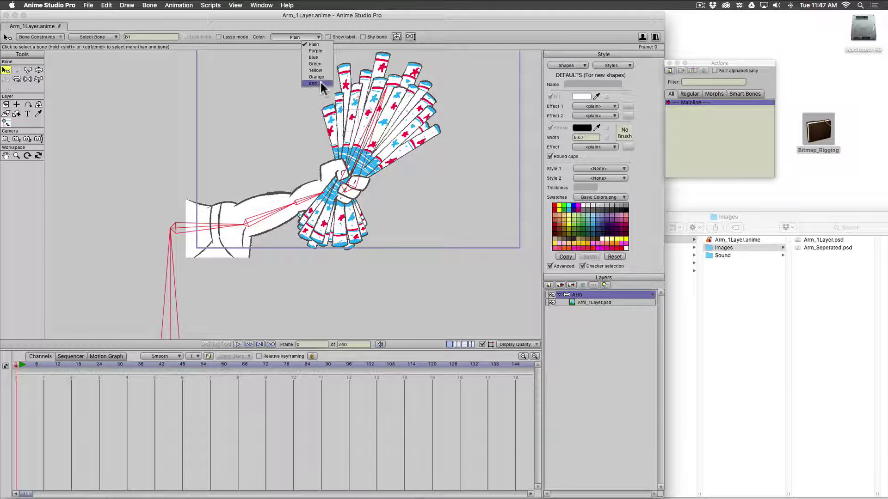
pyautogui.click(325, 63)
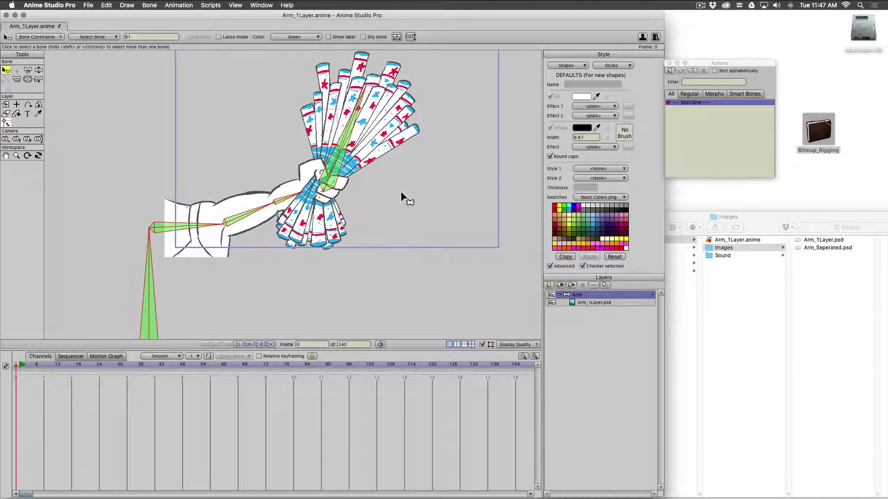
pyautogui.press('b')
pyautogui.click(354, 267)
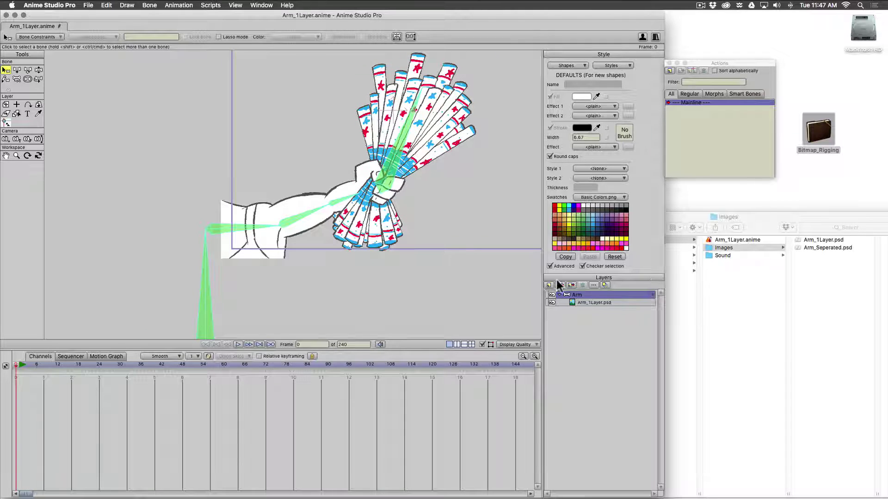
# Narrow the lower bone's strength region, widen the upper arm bone's, and set the vertical bone's strength to 0
pyautogui.press('s')
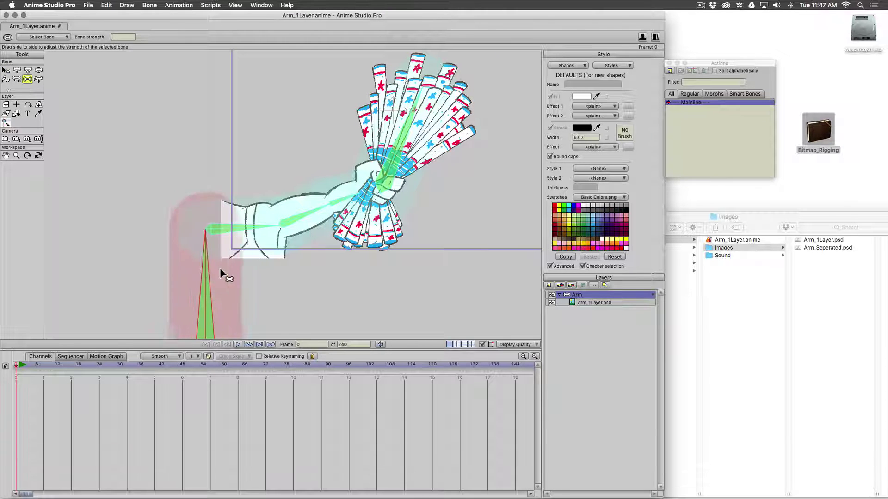
pyautogui.moveTo(222, 275); pyautogui.dragTo(287, 291)
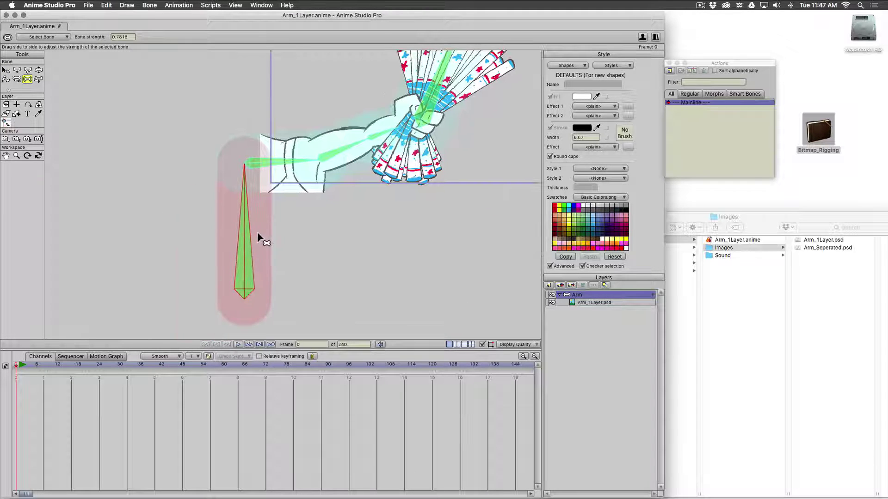
pyautogui.moveTo(296, 166)
pyautogui.mouseDown()
pyautogui.moveTo(286, 169)
pyautogui.moveTo(298, 169)
pyautogui.mouseUp()
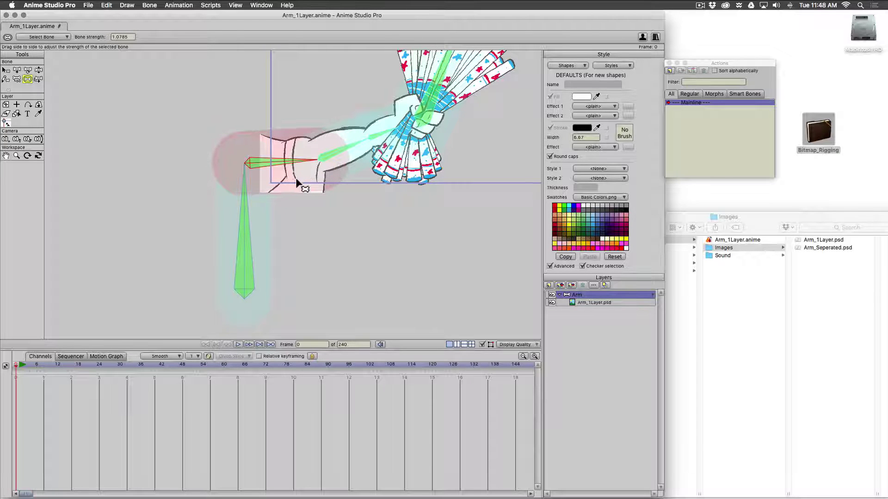
pyautogui.click(253, 223)
pyautogui.moveTo(253, 223); pyautogui.dragTo(188, 223)
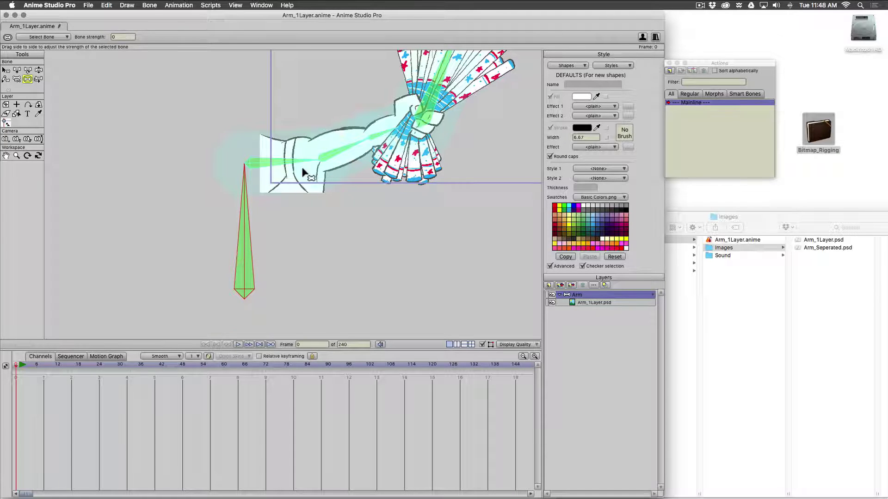
# Enlarge the arm and wrist bones' strength regions, then select the vertical base bone B1
pyautogui.click(242, 166)
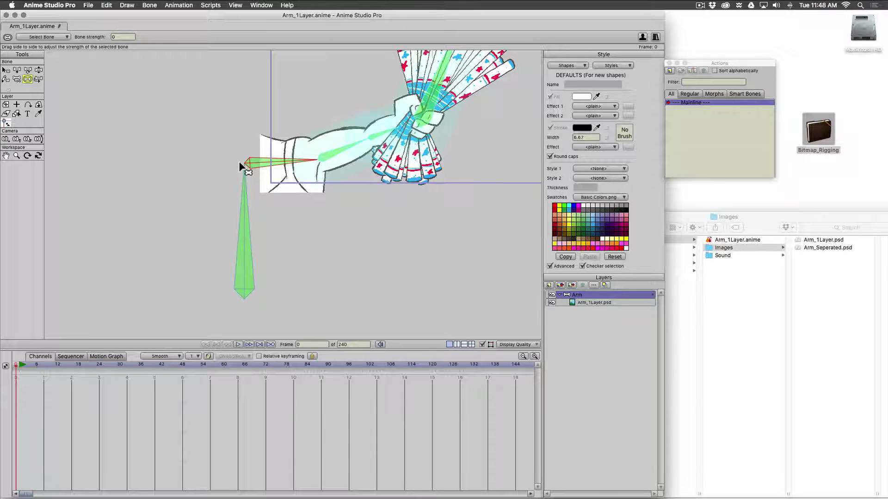
pyautogui.moveTo(303, 165); pyautogui.dragTo(327, 147)
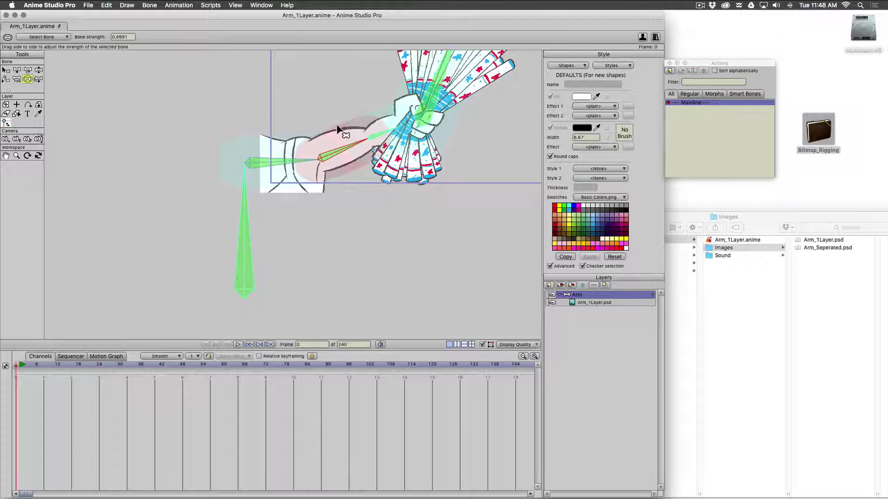
pyautogui.click(373, 132)
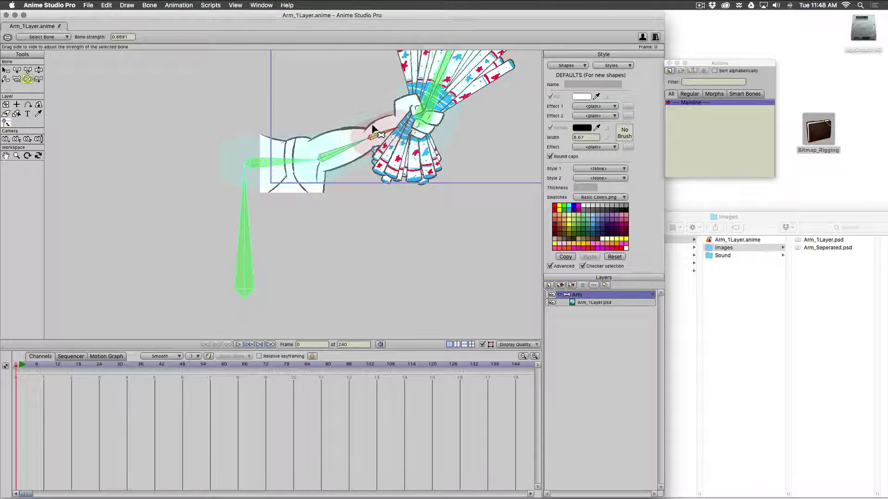
pyautogui.moveTo(374, 133); pyautogui.dragTo(405, 143)
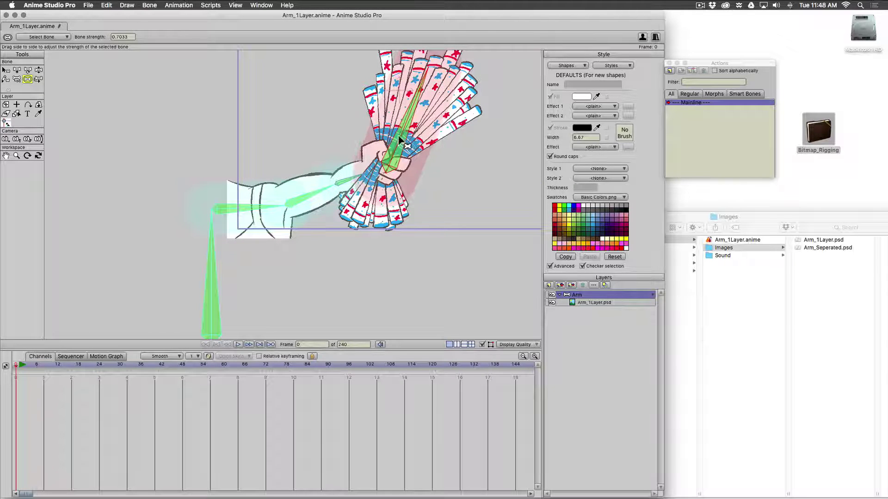
pyautogui.scroll(-2, 401, 146)
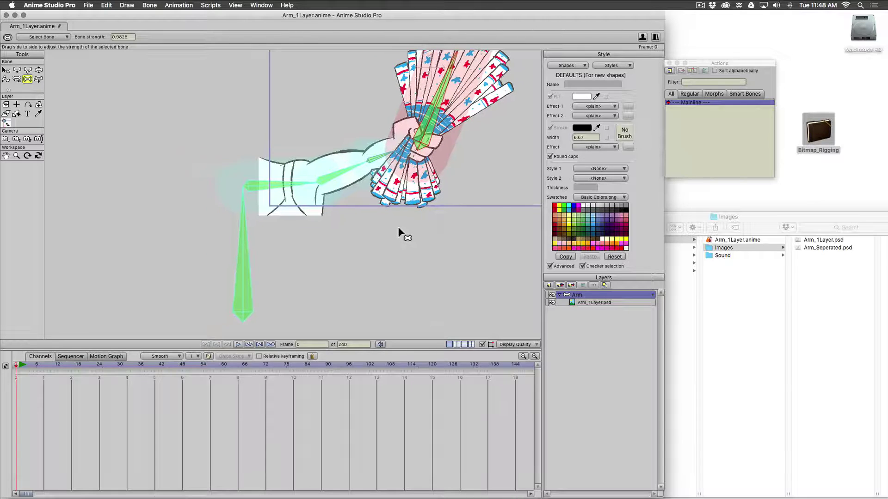
pyautogui.press('b')
pyautogui.click(243, 280)
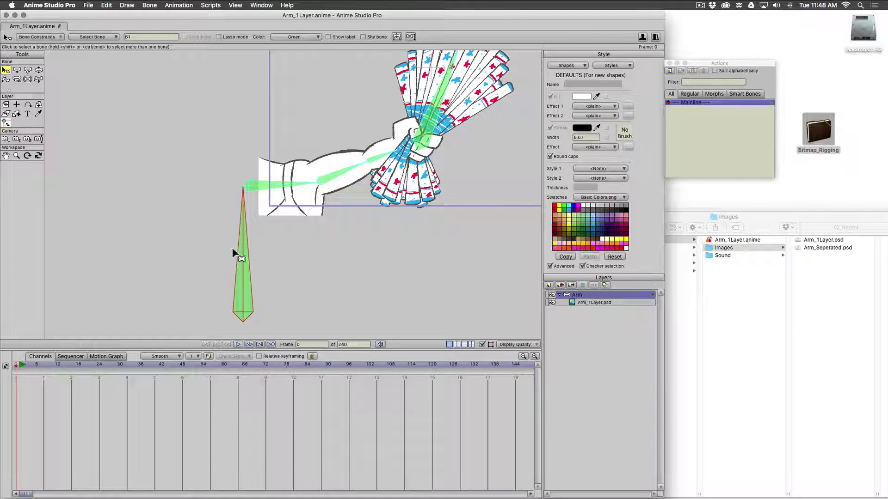
# Enable angle constraints on bone B1 with minimum and maximum both set to 0 degrees
pyautogui.click(41, 37)
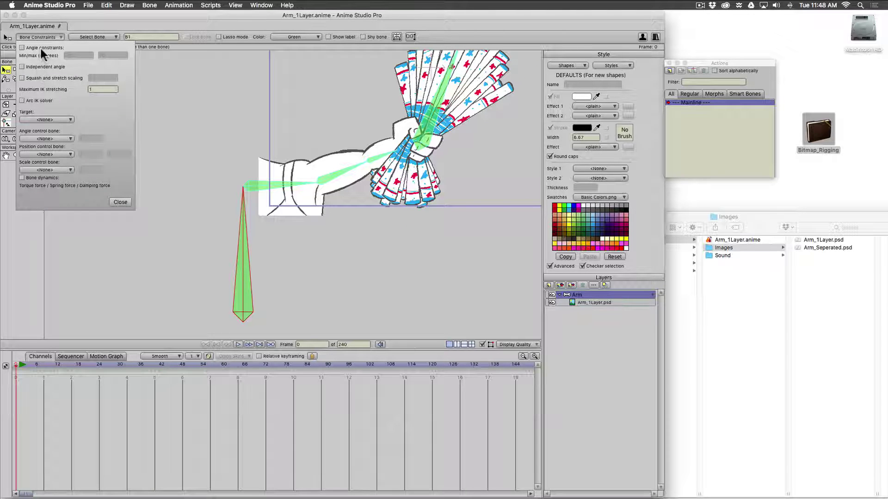
pyautogui.click(40, 47)
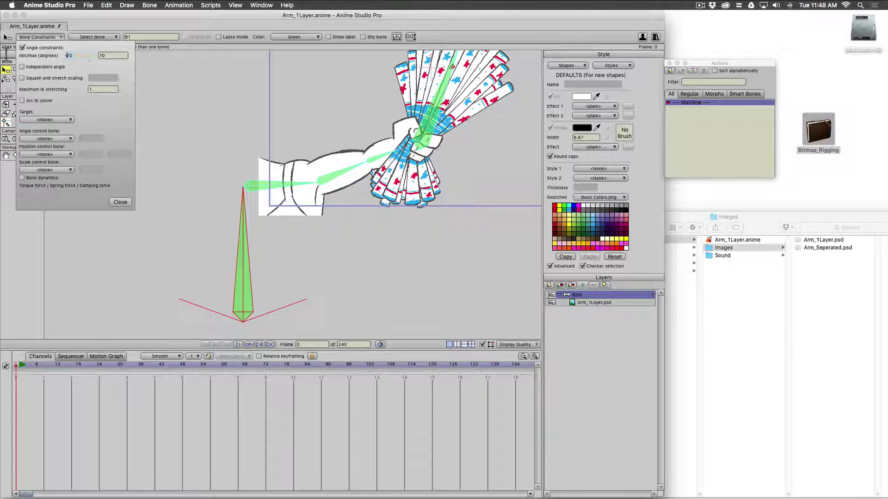
pyautogui.write('0')
pyautogui.press('Tab')
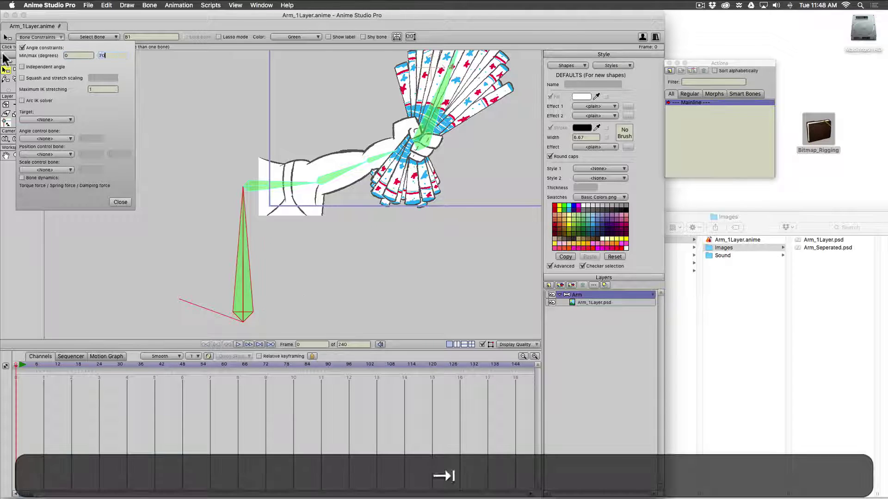
pyautogui.write('0')
pyautogui.press('Tab')
pyautogui.click(121, 202)
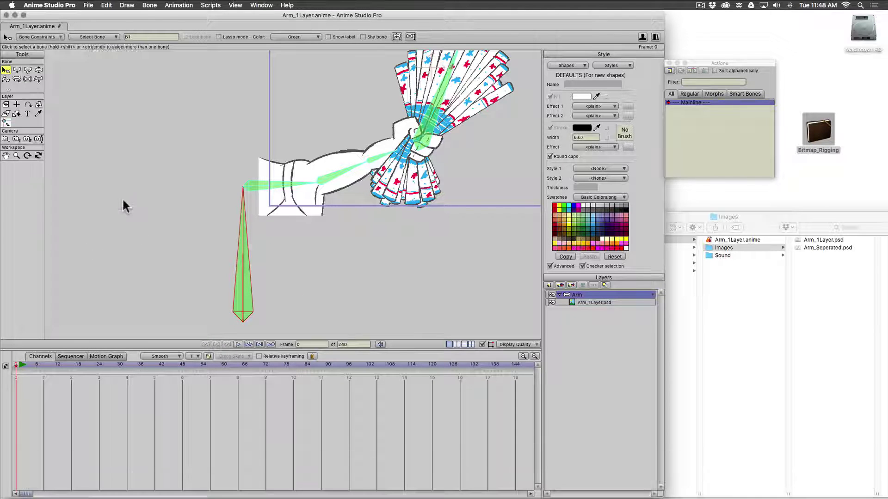
# Pose the arm and swing the hand and fan to test how the rig bends
pyautogui.press('z')
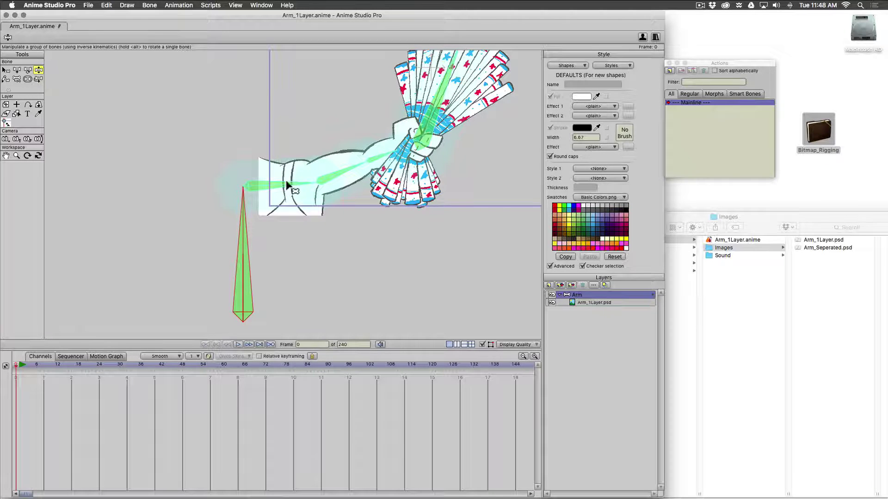
pyautogui.moveTo(287, 185); pyautogui.dragTo(386, 128)
pyautogui.moveTo(375, 186); pyautogui.dragTo(391, 104)
pyautogui.press('alt')
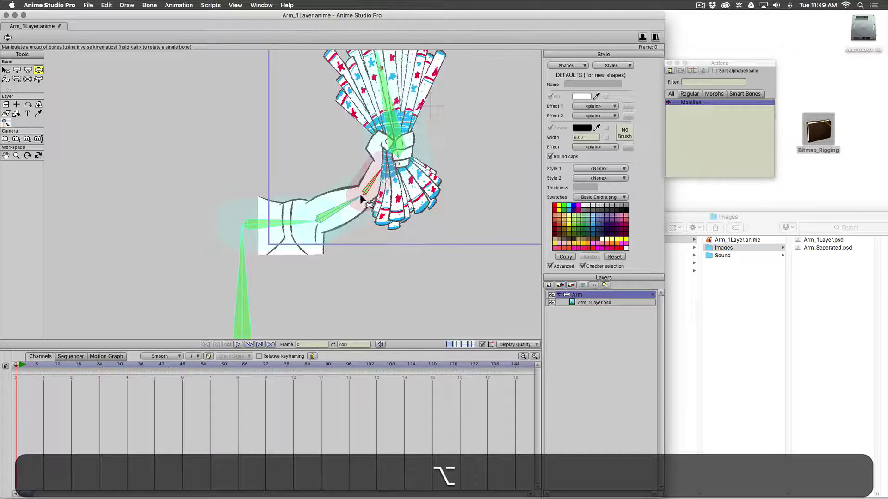
pyautogui.moveTo(360, 199); pyautogui.dragTo(397, 237)
# Reduce the forearm and hand bones' strength, then re-test the fan's bending
pyautogui.press('s')
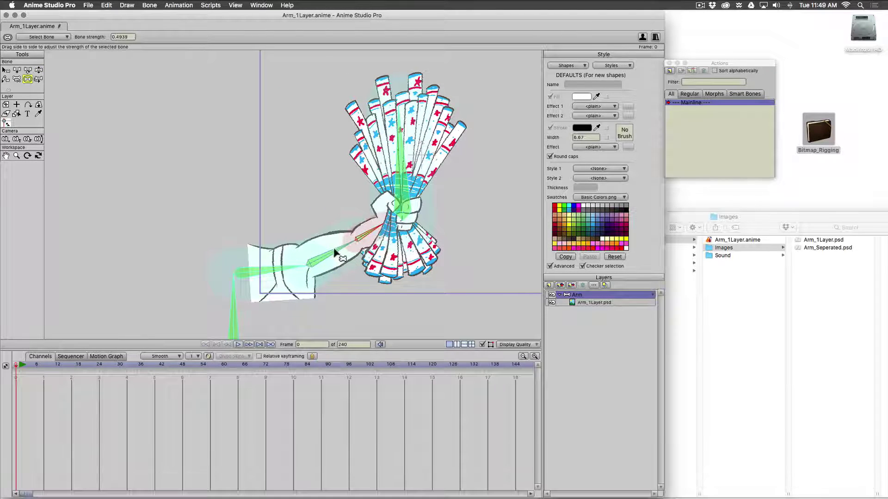
pyautogui.click(318, 254)
pyautogui.click(376, 232)
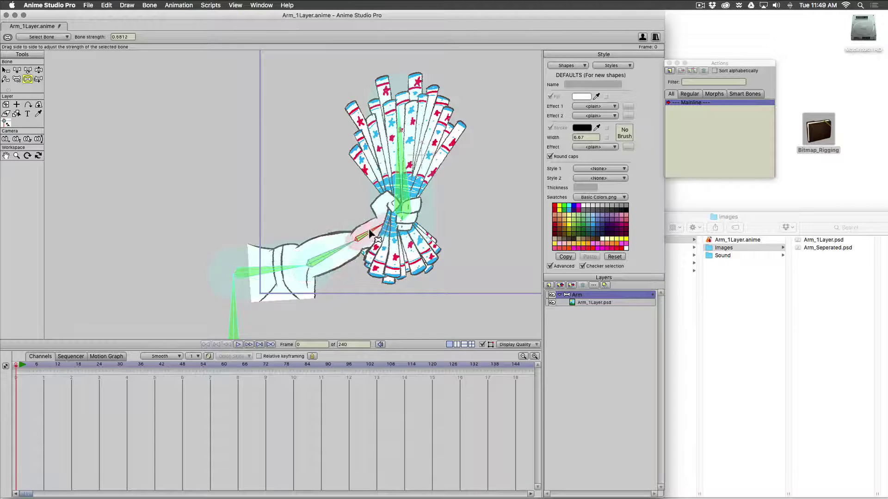
pyautogui.press('z')
pyautogui.moveTo(402, 181); pyautogui.dragTo(402, 177)
pyautogui.moveTo(368, 224); pyautogui.dragTo(364, 224)
pyautogui.press('s')
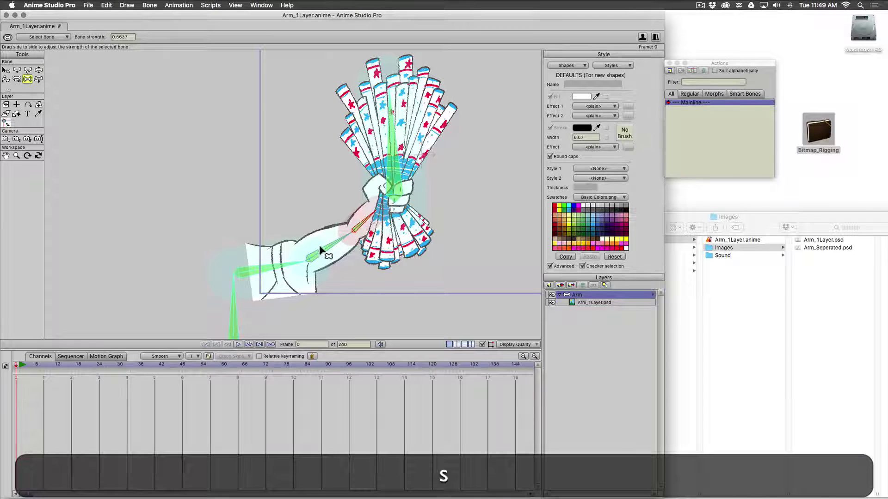
pyautogui.scroll(3, 404, 225)
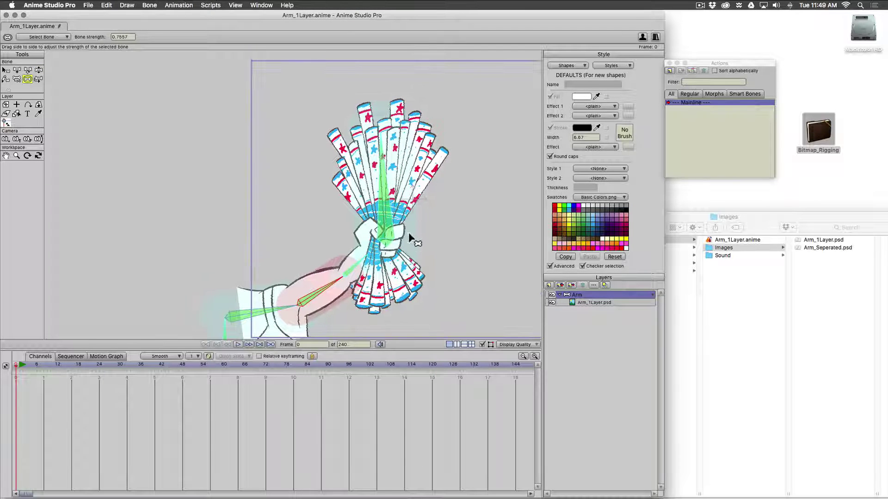
pyautogui.press('b')
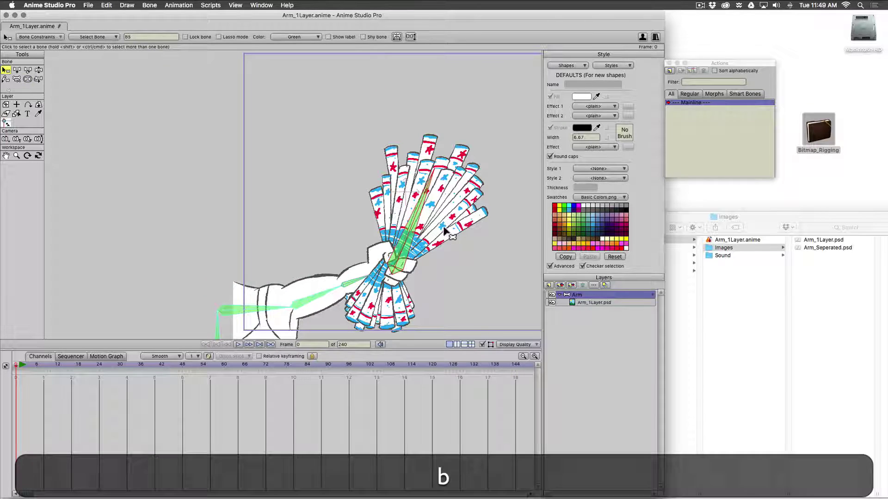
# Enable squash and stretch scaling on the hand bone with maximum IK stretching of 2
pyautogui.click(49, 37)
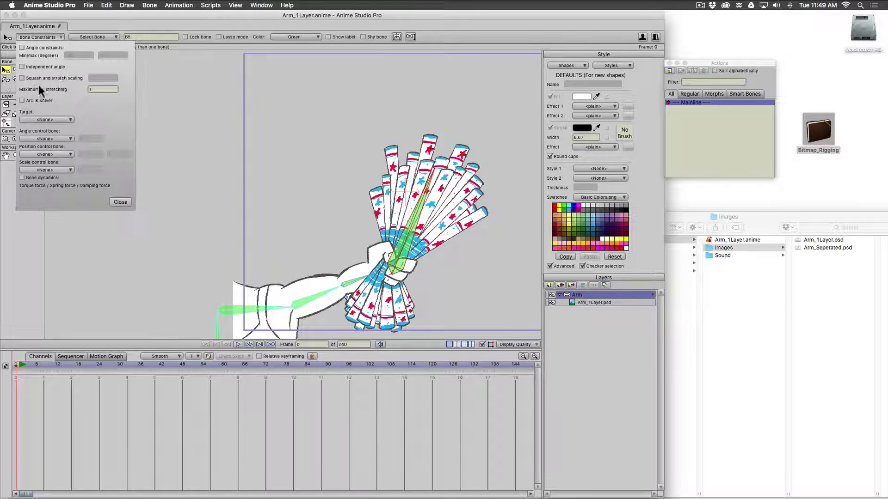
pyautogui.click(44, 76)
pyautogui.click(103, 88)
pyautogui.write('2')
pyautogui.click(121, 202)
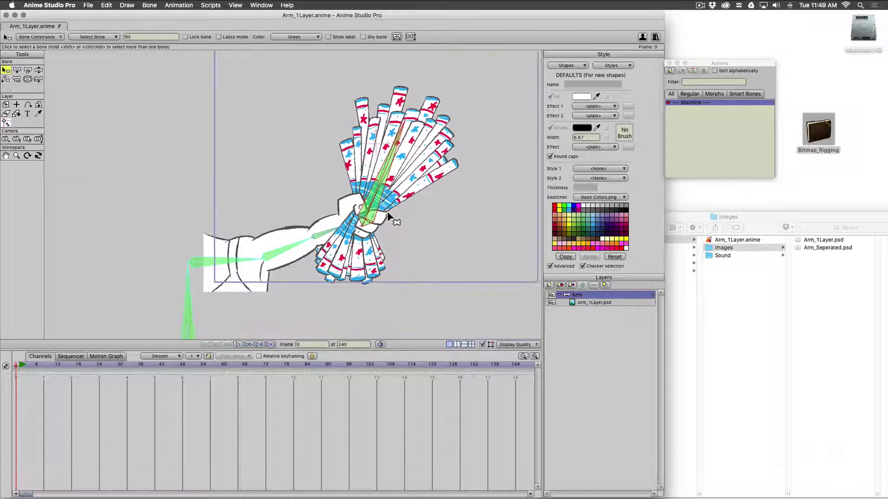
# At frame 1, rotate and stretch the hand bone so the flag fan spreads wider
pyautogui.press('t')
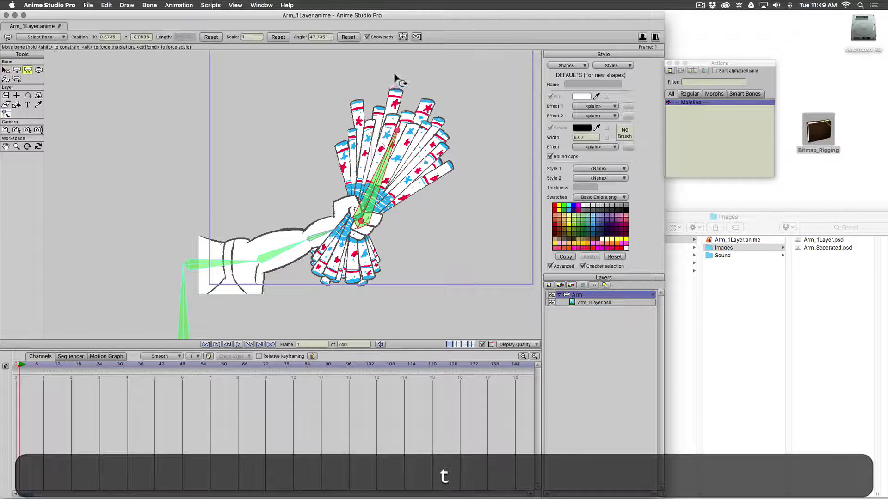
pyautogui.moveTo(401, 139); pyautogui.dragTo(394, 135)
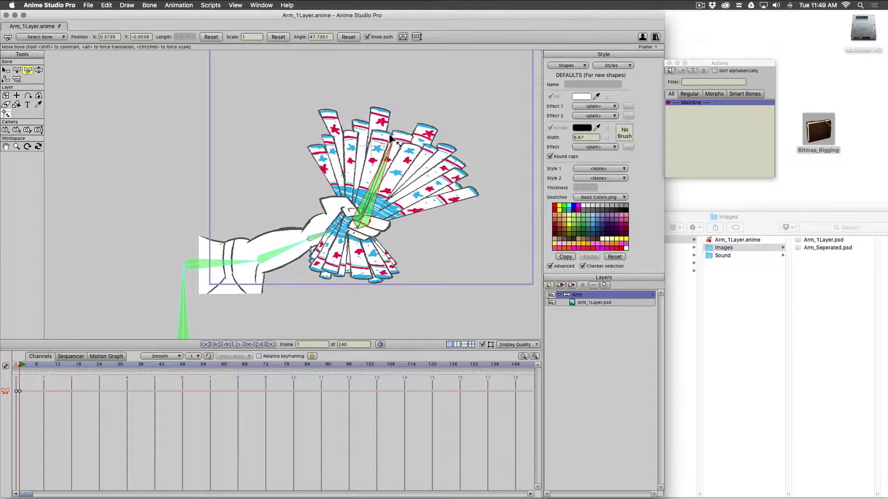
pyautogui.moveTo(391, 137)
pyautogui.mouseDown()
pyautogui.moveTo(389, 149)
pyautogui.moveTo(399, 149)
pyautogui.mouseUp()
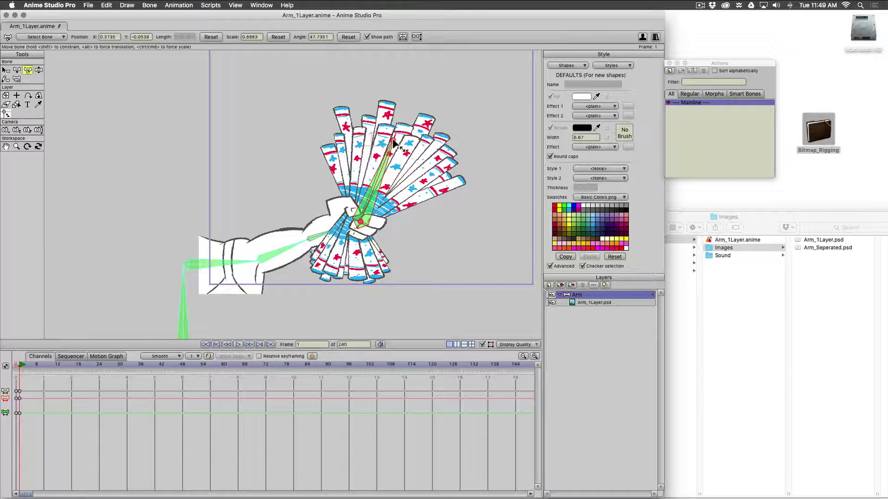
pyautogui.moveTo(393, 144); pyautogui.dragTo(402, 161)
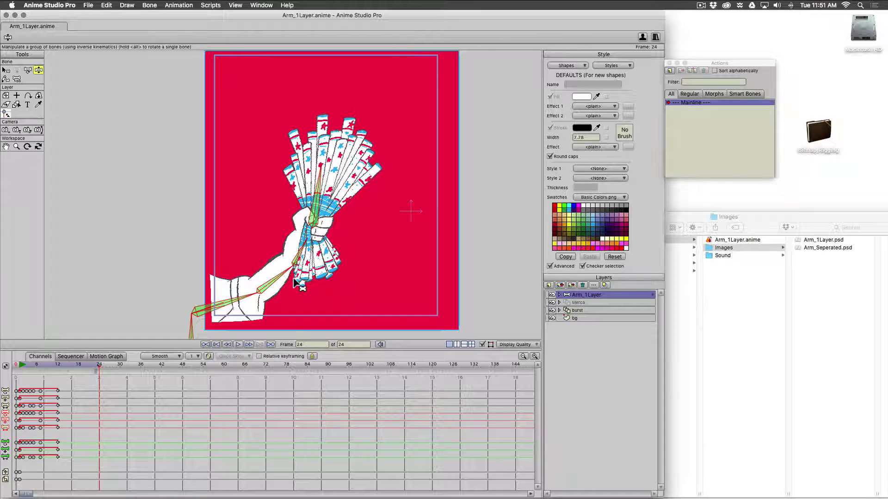
# Play the finished Arm_1Layer animation on the timeline
pyautogui.press('space')
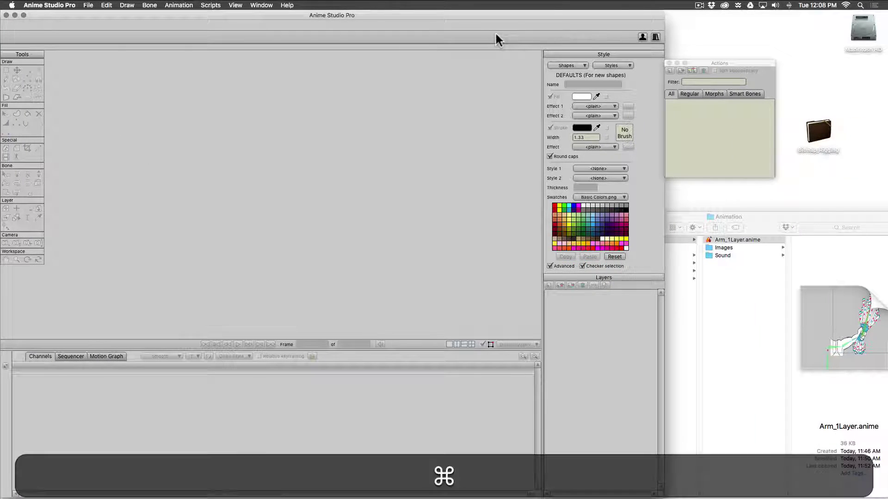
# Create a new 1400 × 1200 document at 8 fps, then open the Images folder in Finder
pyautogui.press('super+n')
pyautogui.press('shift+super+p')
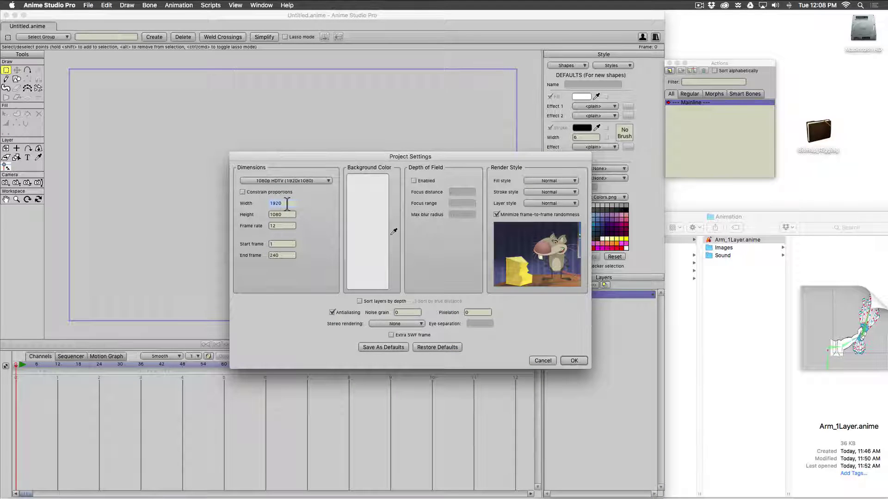
pyautogui.write('1400')
pyautogui.press('Tab')
pyautogui.write('1200')
pyautogui.press('Tab')
pyautogui.write('8')
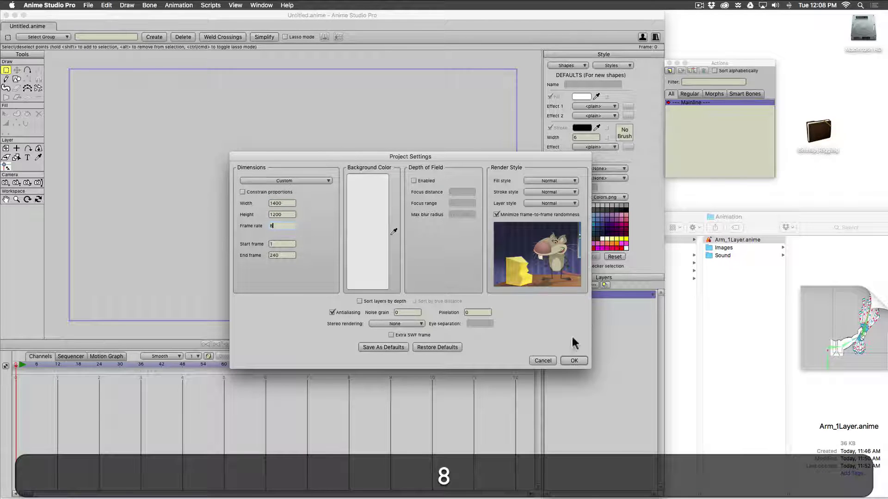
pyautogui.click(573, 361)
pyautogui.click(759, 218)
pyautogui.click(744, 248)
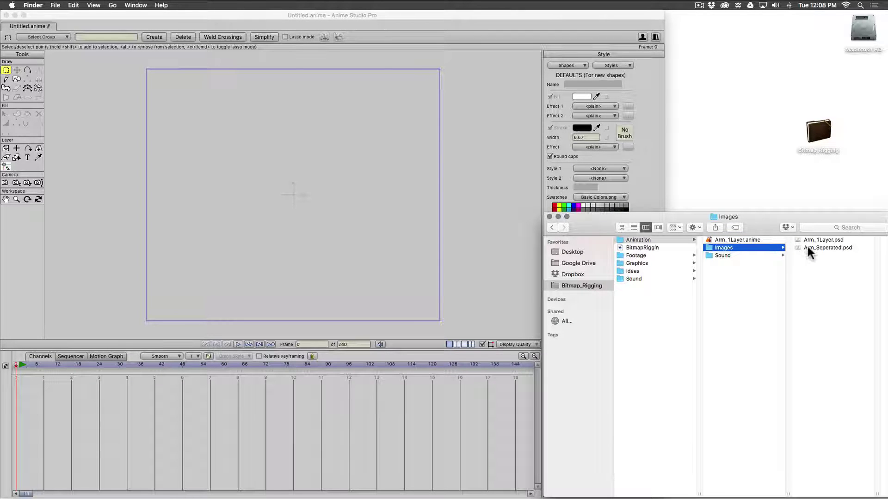
# Import Arm_Seperated.psd with its layers individually and delete the empty Layer 1
pyautogui.moveTo(832, 248); pyautogui.dragTo(338, 203)
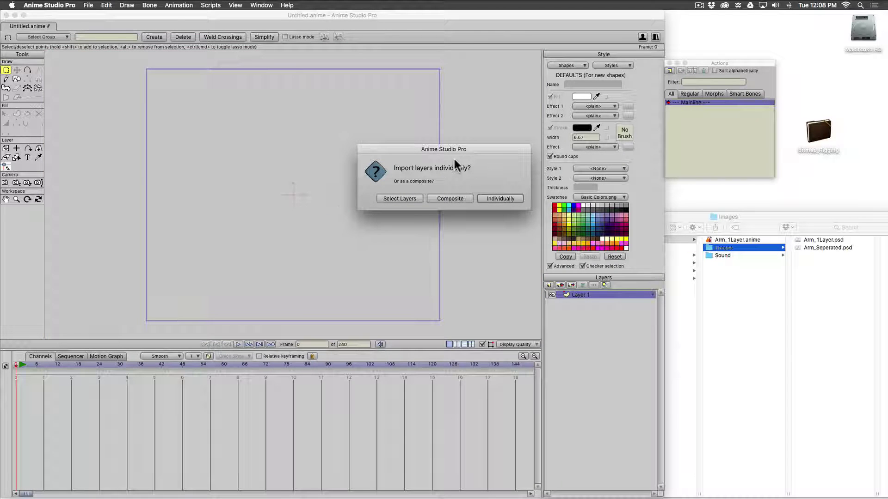
pyautogui.click(495, 198)
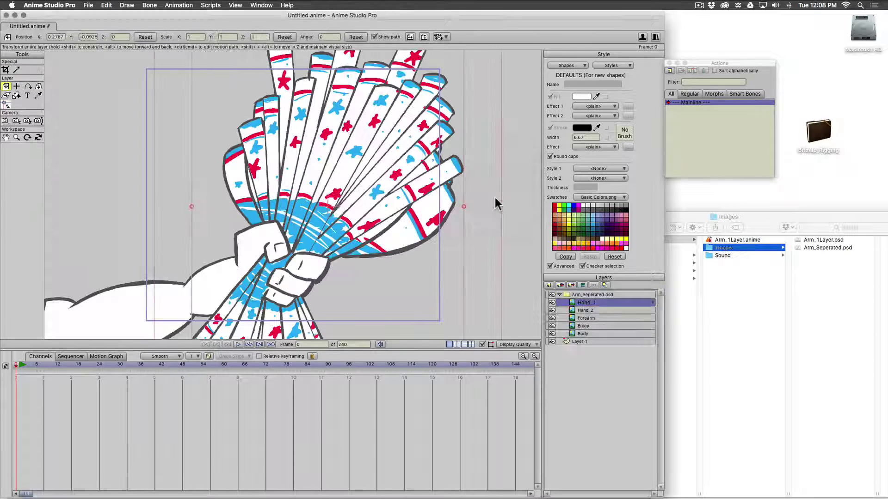
pyautogui.click(581, 343)
pyautogui.click(585, 285)
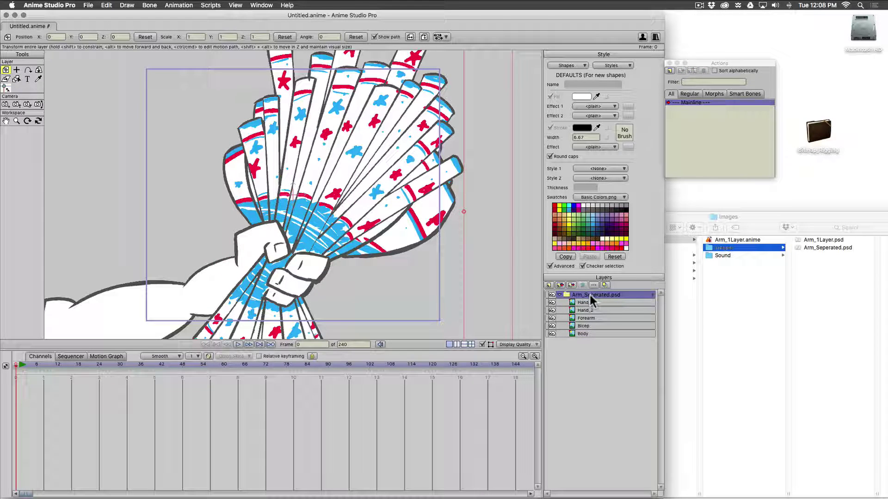
# Convert the PSD group to a bone layer, shrink the arm to about half size, and reposition it
pyautogui.rightClick(595, 295)
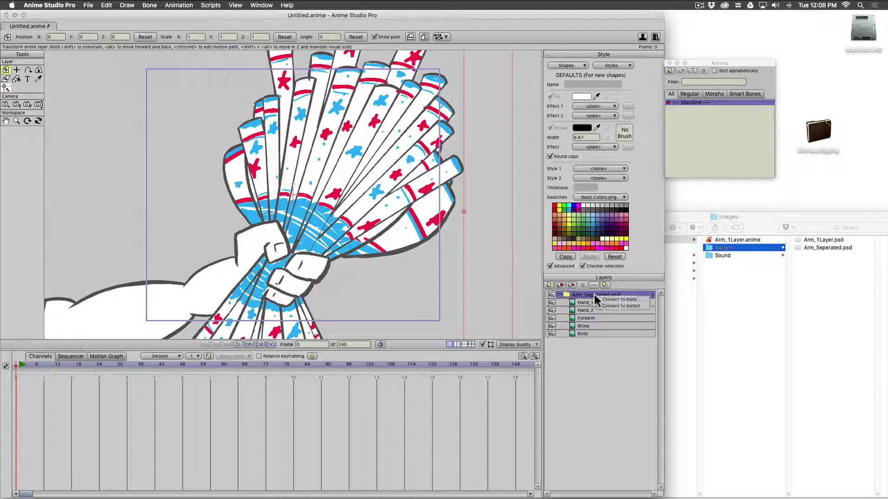
pyautogui.click(631, 299)
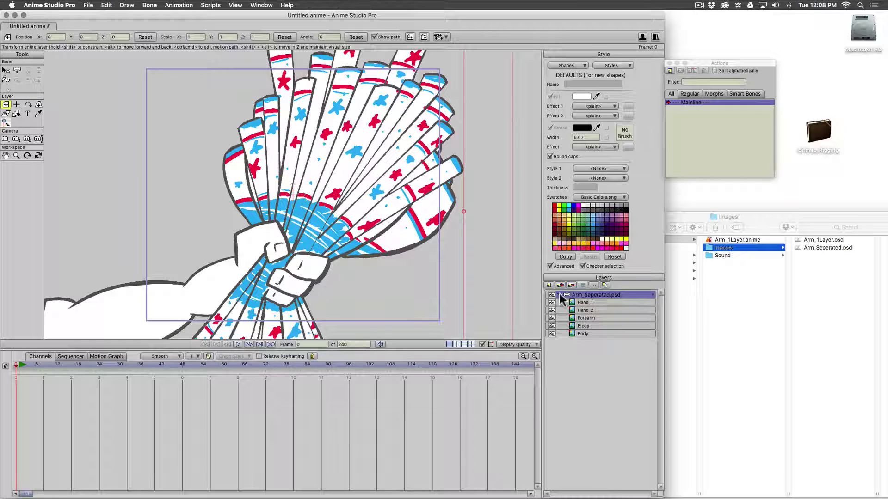
pyautogui.scroll(-5, 357, 254)
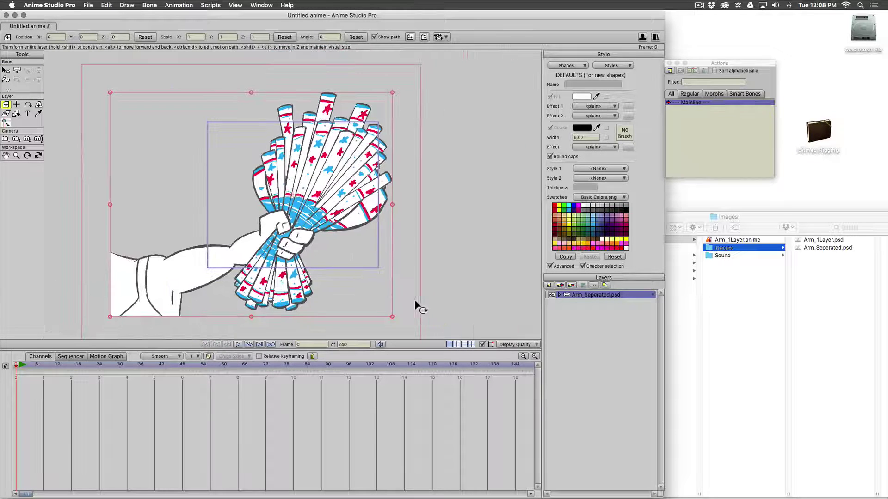
pyautogui.moveTo(394, 317)
pyautogui.mouseDown()
pyautogui.moveTo(341, 265)
pyautogui.moveTo(345, 258)
pyautogui.mouseUp()
pyautogui.moveTo(286, 214); pyautogui.dragTo(292, 226)
pyautogui.click(559, 295)
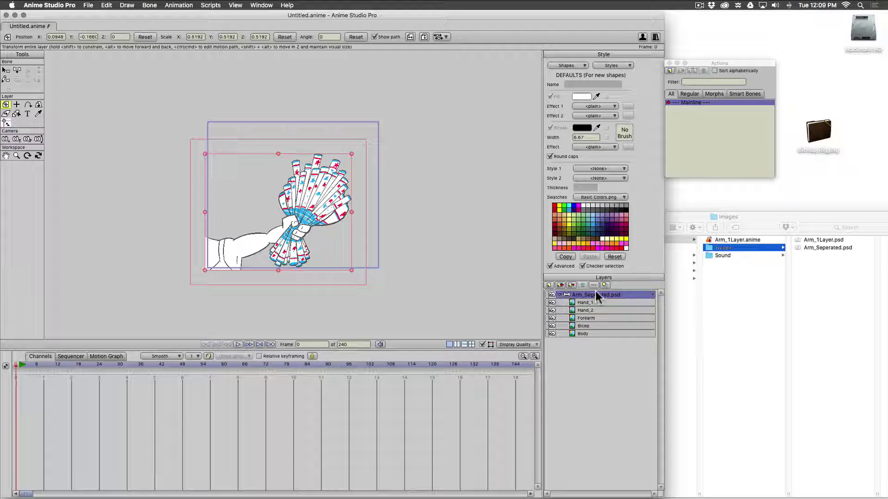
# Group Hand_1 and Hand_2 into a new group named Hand
pyautogui.click(585, 303)
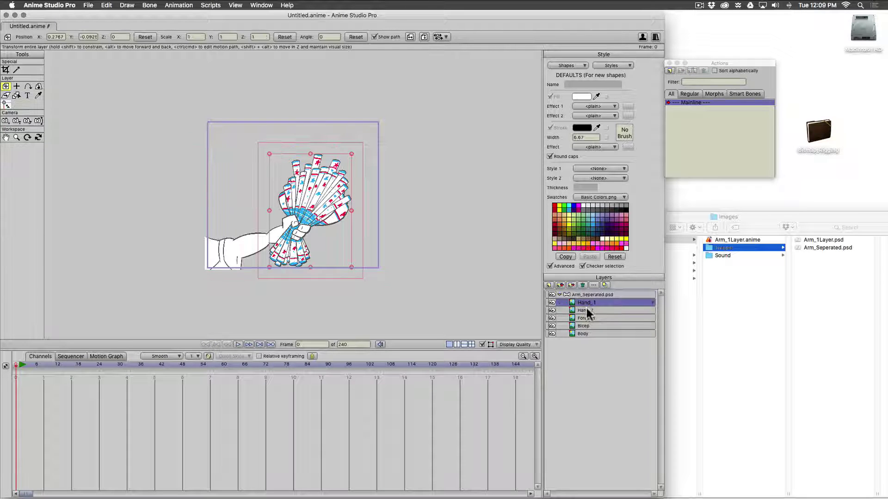
pyautogui.keyDown('shift'); pyautogui.click(595, 310); pyautogui.keyUp('shift')
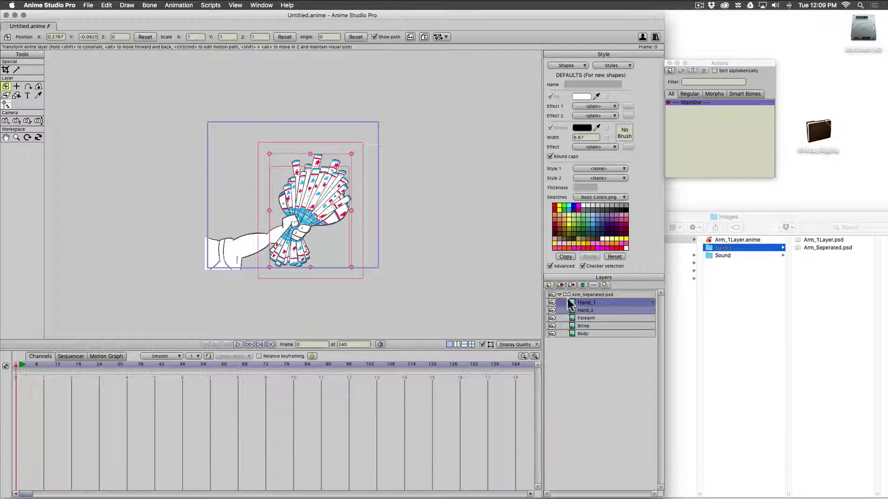
pyautogui.click(549, 285)
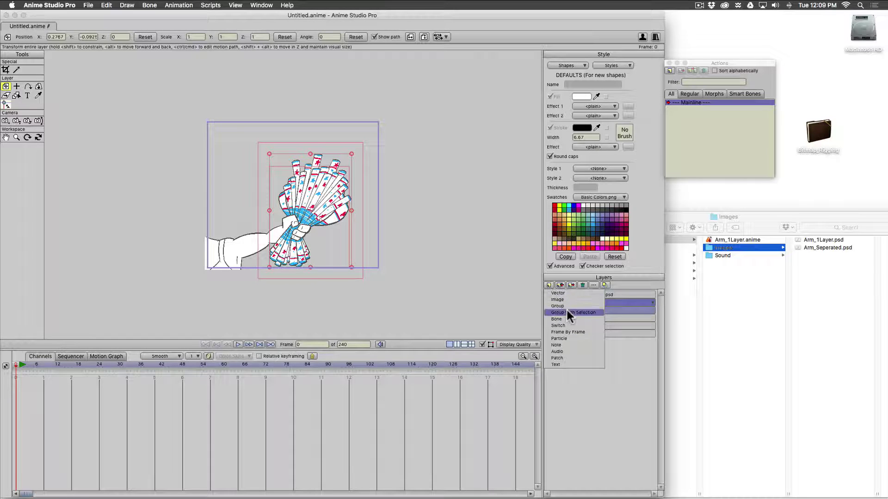
pyautogui.click(567, 311)
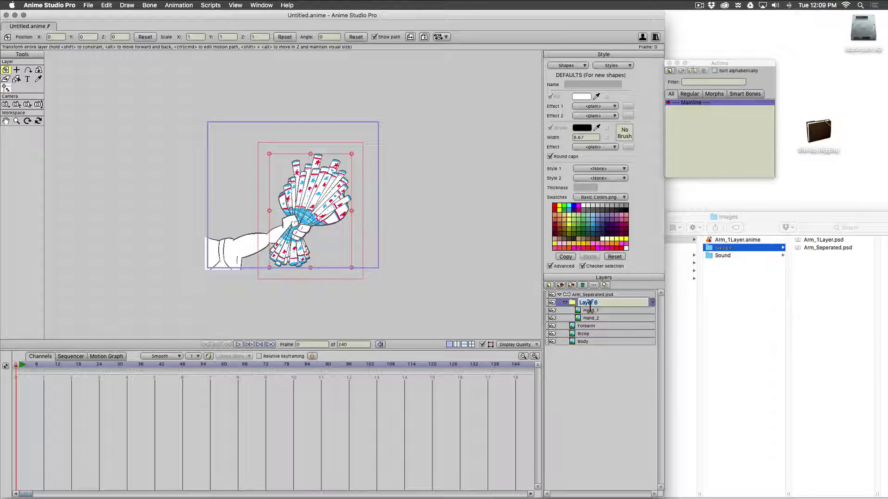
pyautogui.write('Hand')
pyautogui.press('Return')
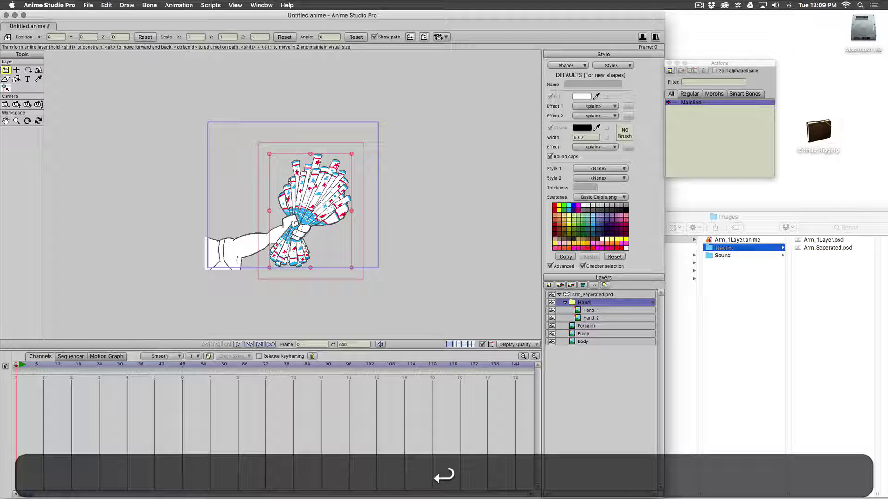
# Convert the Hand group to a switch layer, collapse it, and select the Arm_Seperated.psd bone layer
pyautogui.rightClick(601, 303)
pyautogui.click(617, 313)
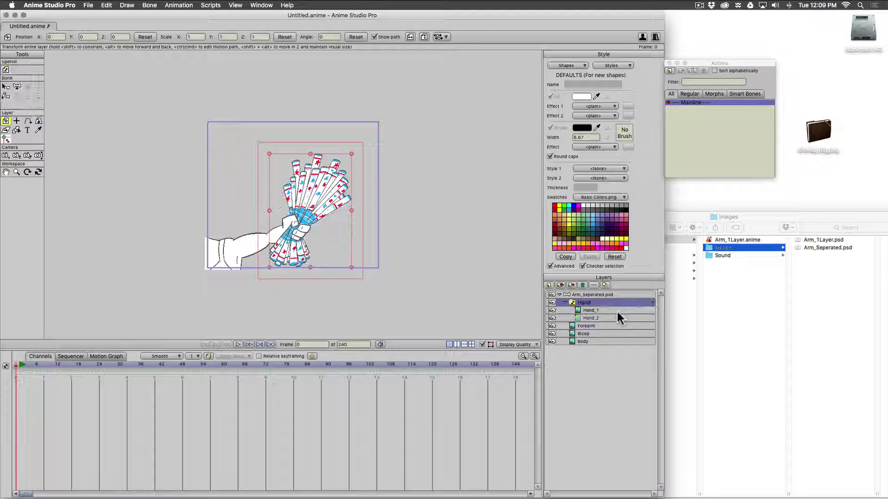
pyautogui.click(587, 309)
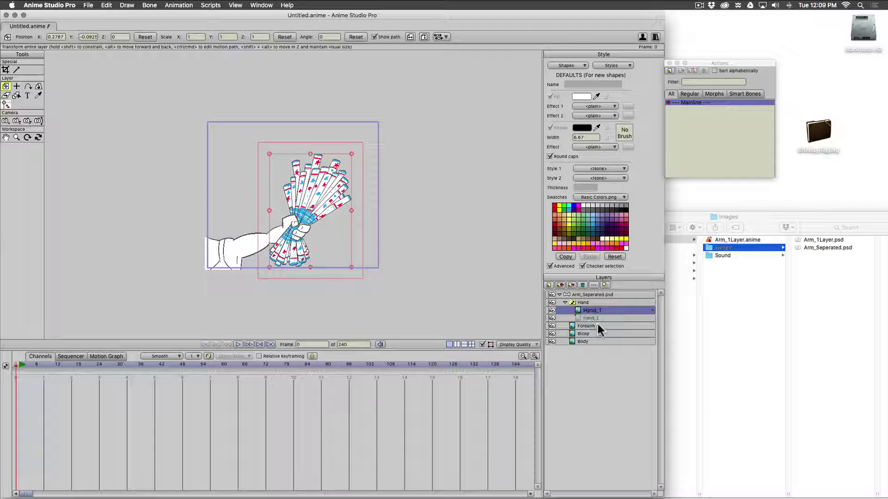
pyautogui.click(565, 303)
pyautogui.scroll(4, 366, 278)
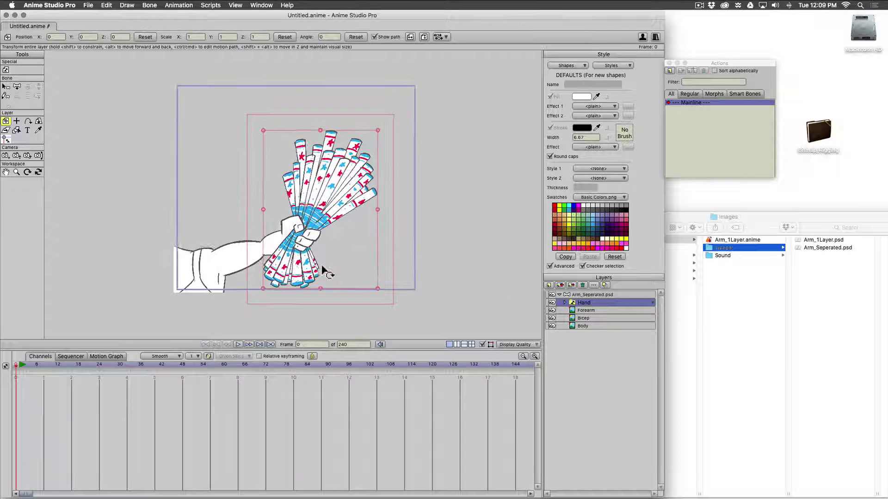
pyautogui.scroll(2, 348, 269)
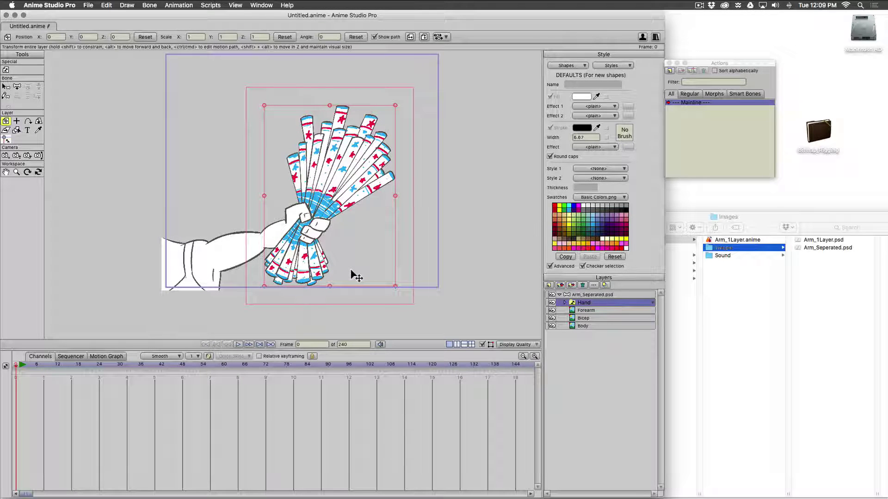
pyautogui.click(595, 295)
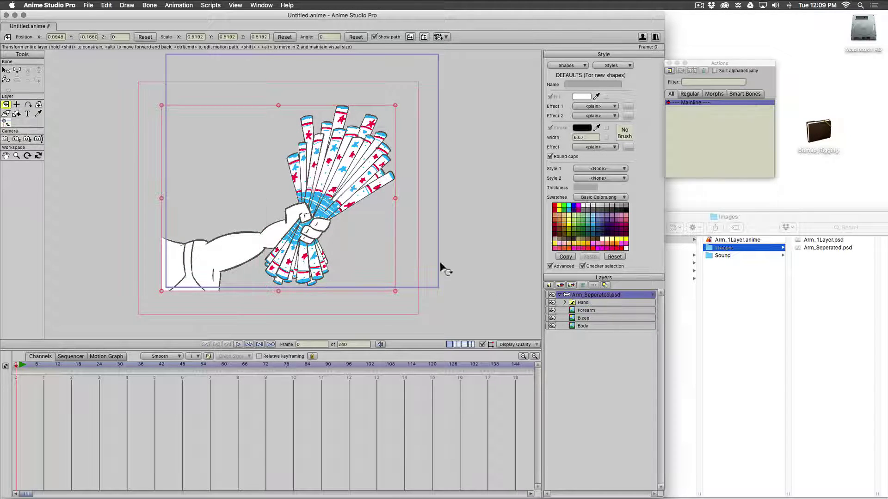
# Add a vertical bone at the shoulder end of the arm skeleton
pyautogui.scroll(-1, 244, 241)
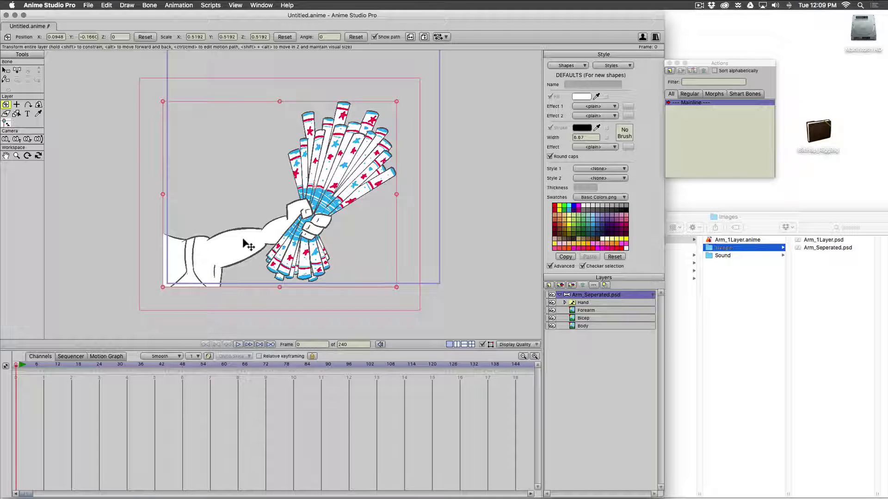
pyautogui.press('a')
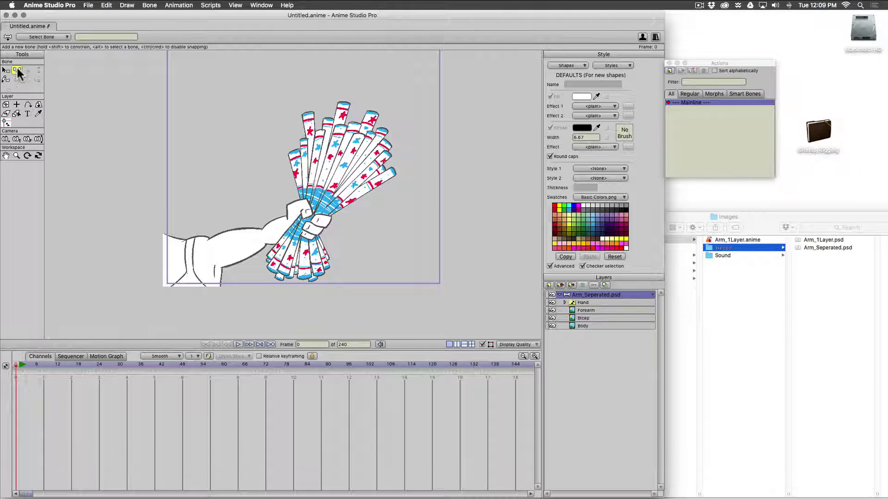
pyautogui.scroll(-5, 202, 290)
pyautogui.moveTo(166, 323); pyautogui.dragTo(394, 63)
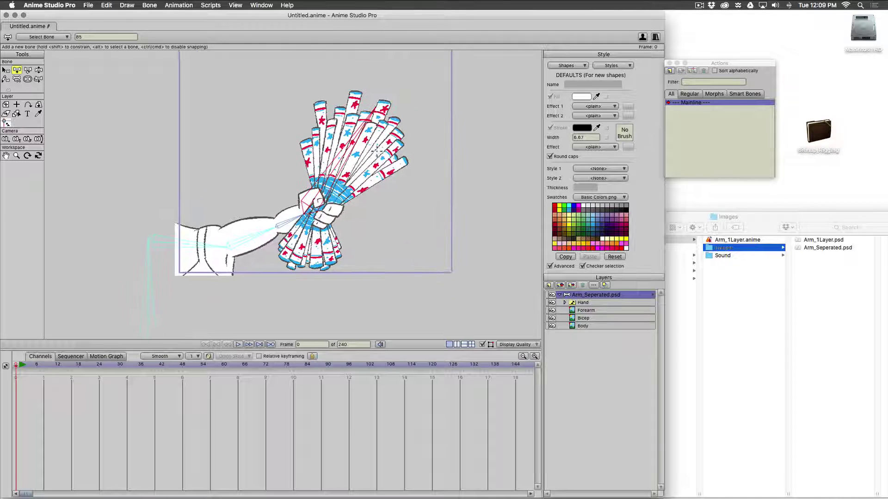
# Select all bones in the Arm_Seperated.psd layer and set their bone strength to 0
pyautogui.click(589, 303)
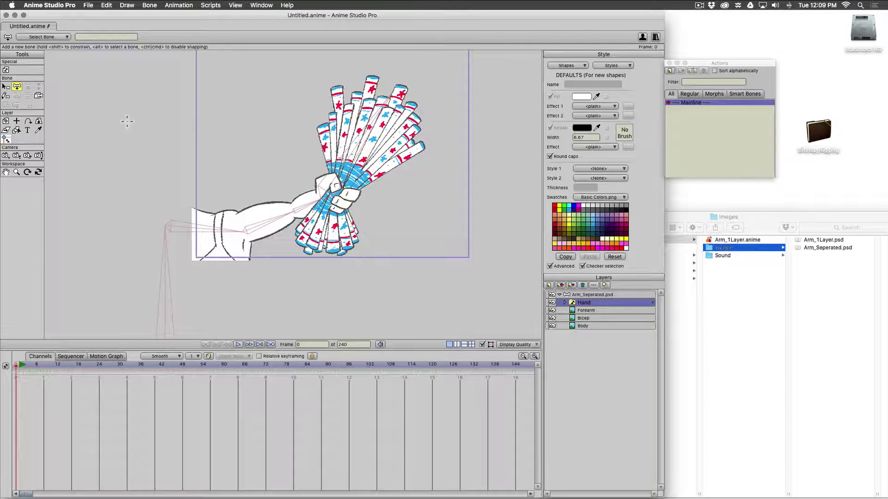
pyautogui.scroll(-3, 270, 245)
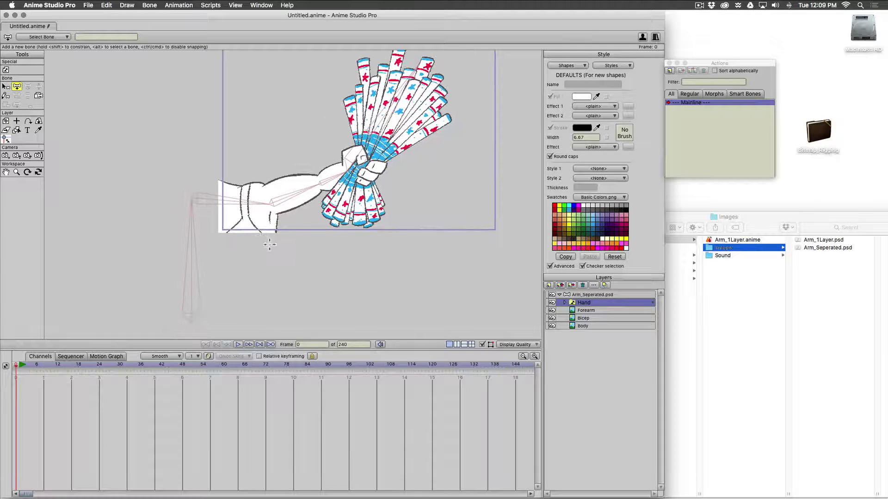
pyautogui.press('b')
pyautogui.press('super+a')
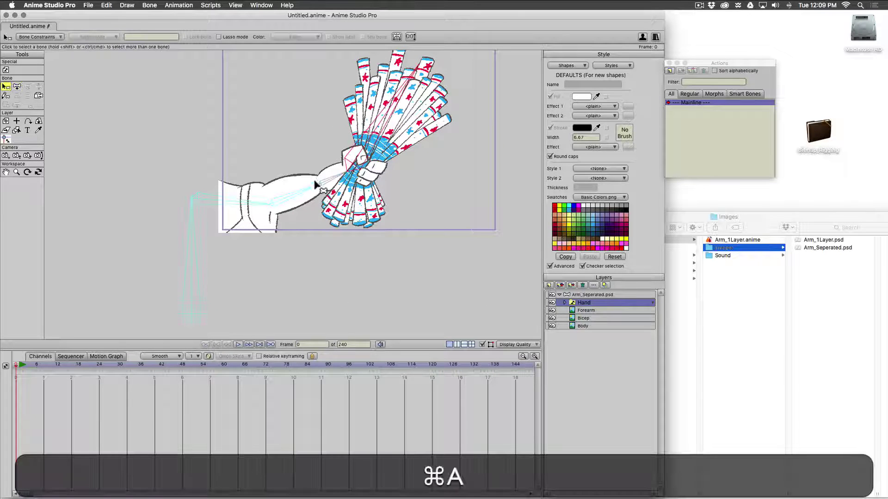
pyautogui.press('s')
pyautogui.click(594, 294)
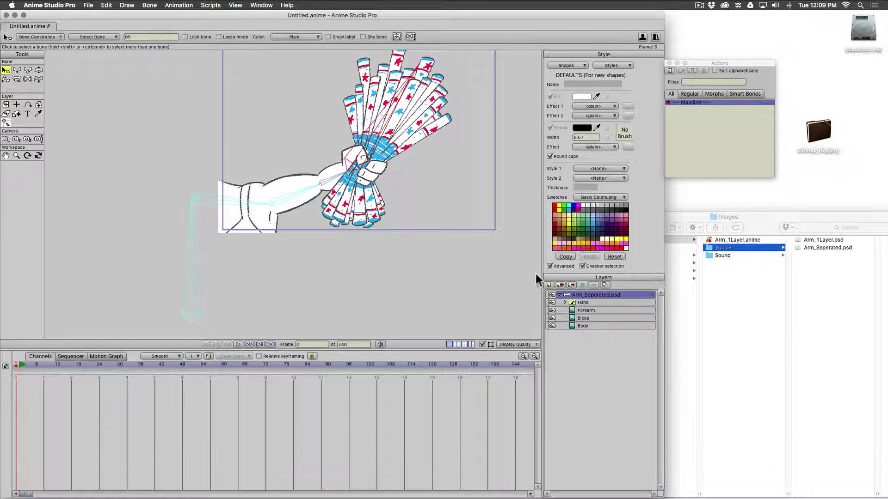
pyautogui.press('s')
pyautogui.press('super+a')
pyautogui.press('super+s')
pyautogui.press('s')
pyautogui.moveTo(303, 194); pyautogui.dragTo(207, 204)
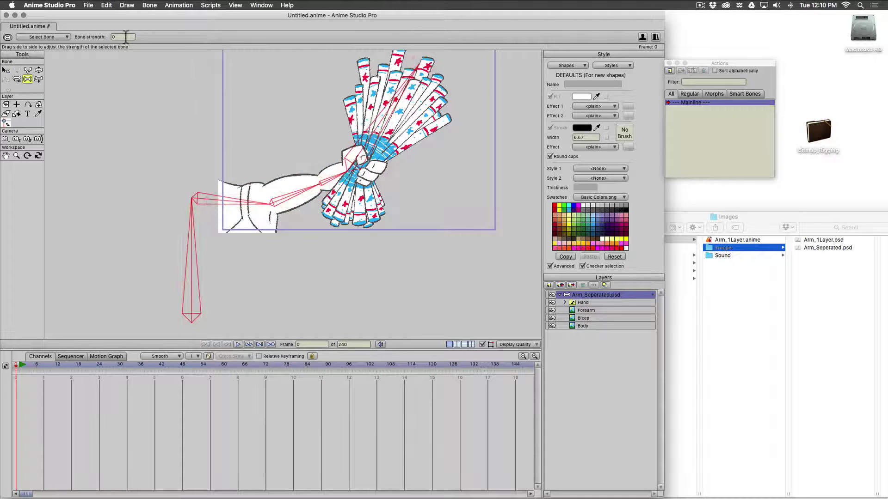
pyautogui.moveTo(126, 37); pyautogui.dragTo(98, 36)
pyautogui.press('b')
pyautogui.press('b')
pyautogui.scroll(2, 301, 246)
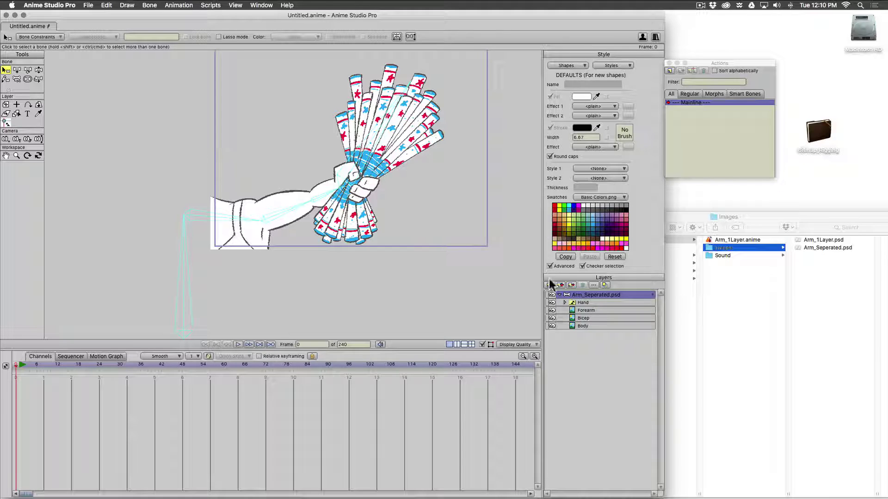
# Bind the Hand layer to the hand bone
pyautogui.click(585, 301)
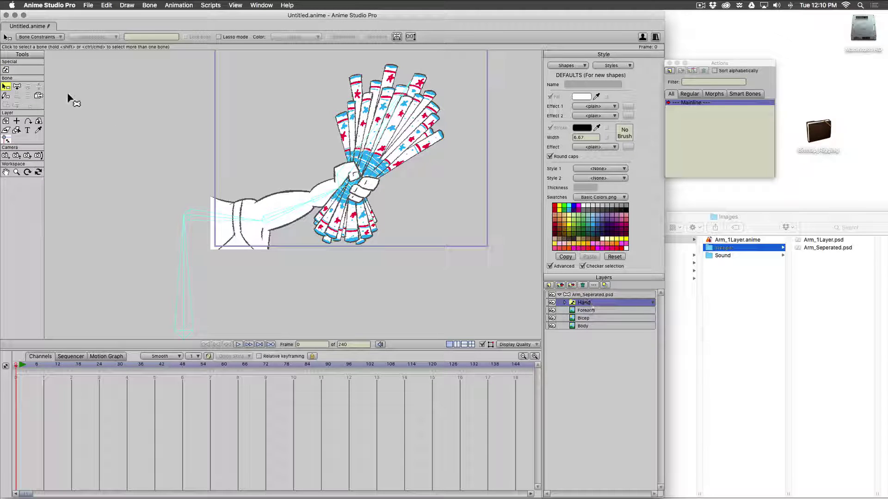
pyautogui.click(38, 96)
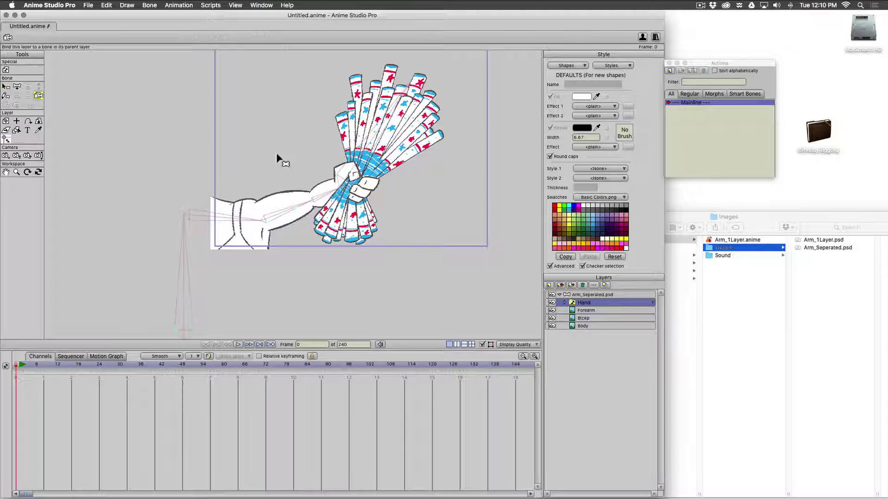
pyautogui.click(362, 160)
pyautogui.press('b')
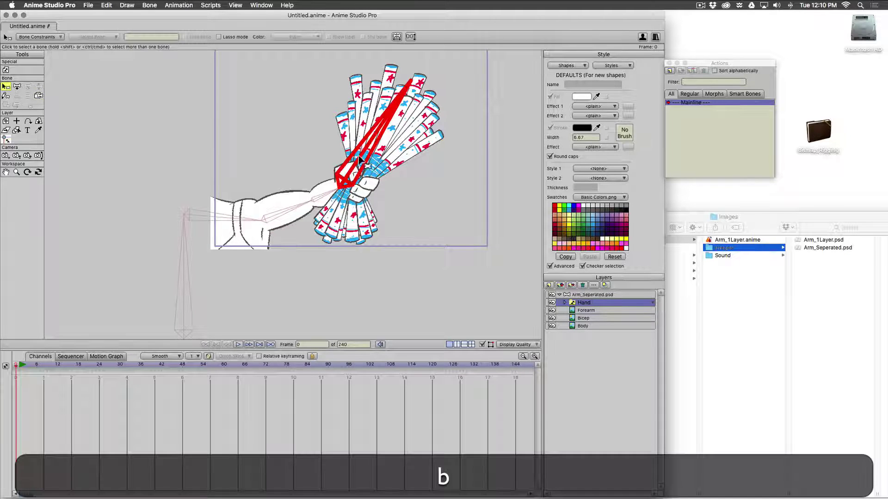
pyautogui.moveTo(143, 147); pyautogui.dragTo(344, 265)
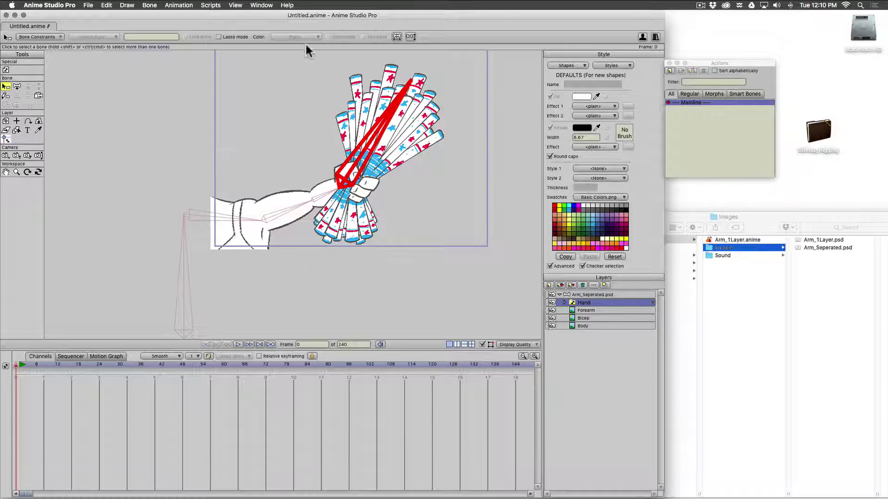
pyautogui.press('b')
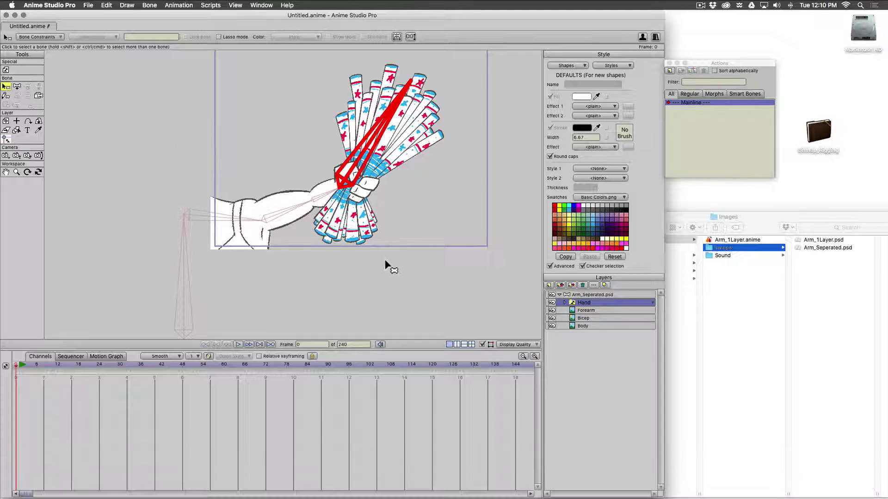
# Colour the Arm_Seperated.psd bones green and inspect the Hand group's layers
pyautogui.click(592, 295)
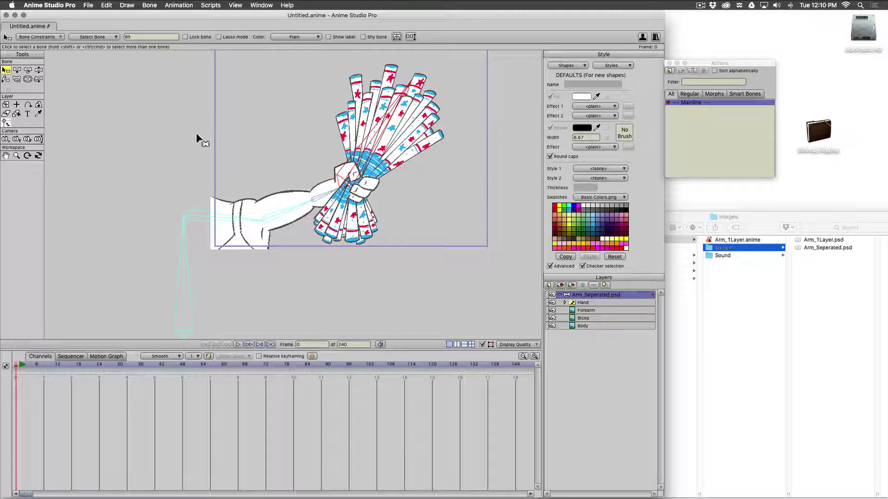
pyautogui.click(300, 37)
pyautogui.click(308, 63)
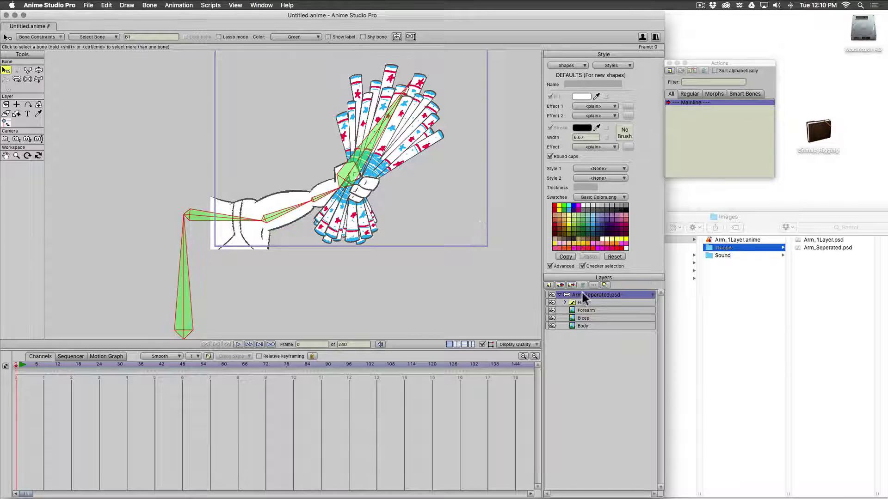
pyautogui.press('b')
pyautogui.click(586, 302)
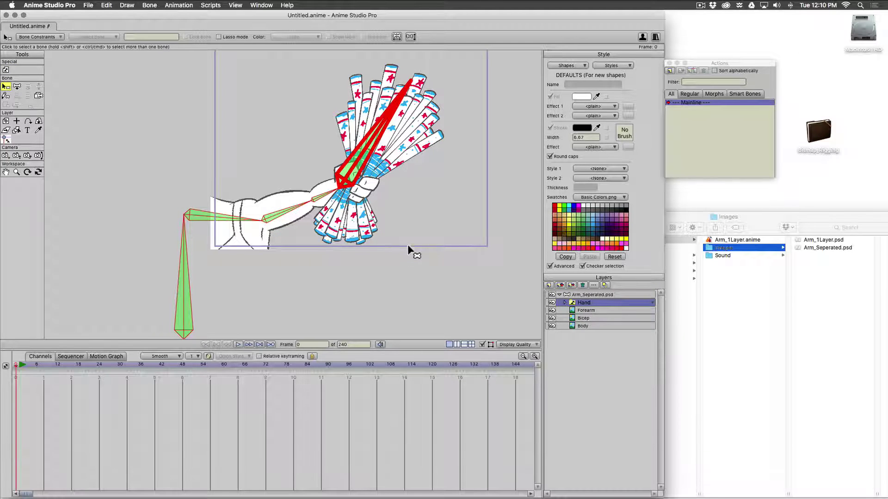
pyautogui.click(39, 96)
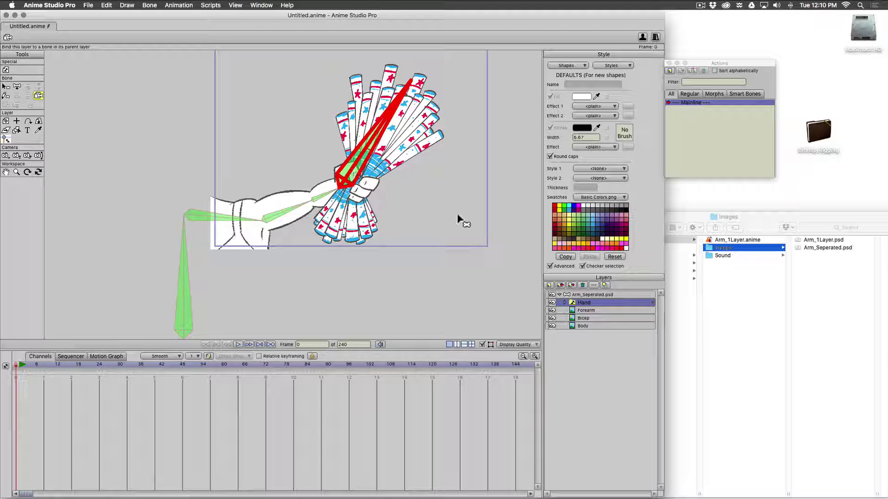
pyautogui.click(564, 302)
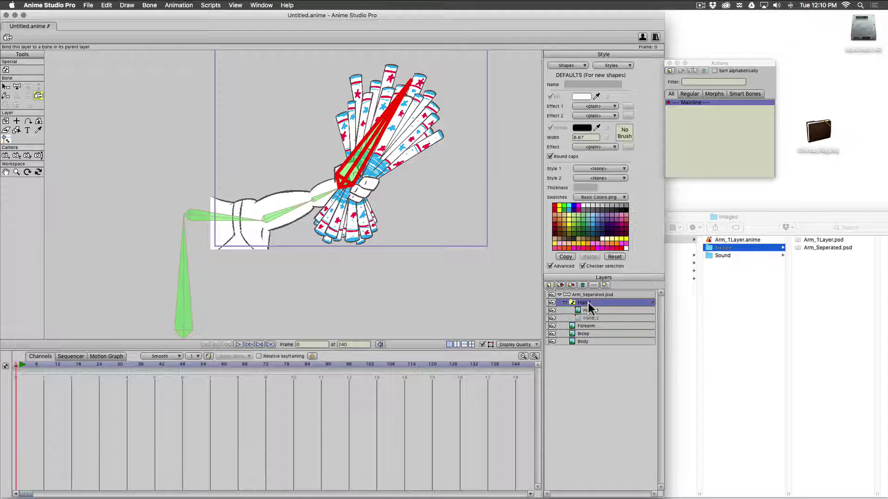
pyautogui.click(591, 310)
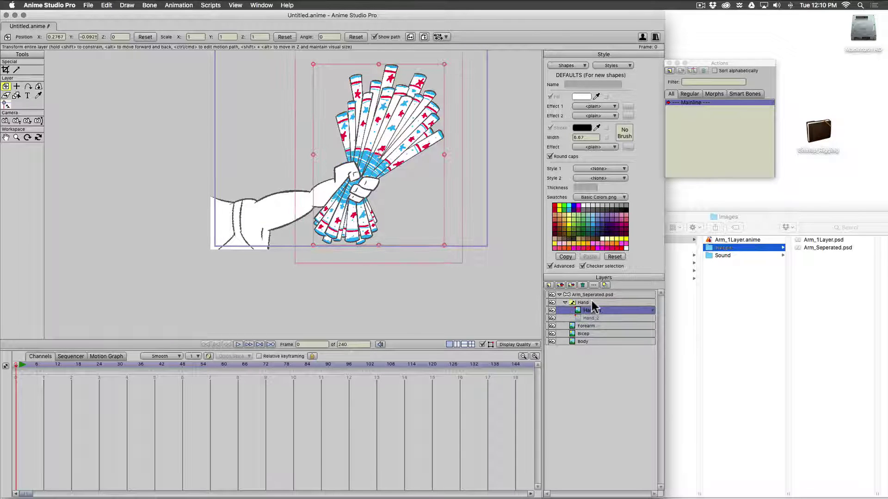
pyautogui.click(591, 302)
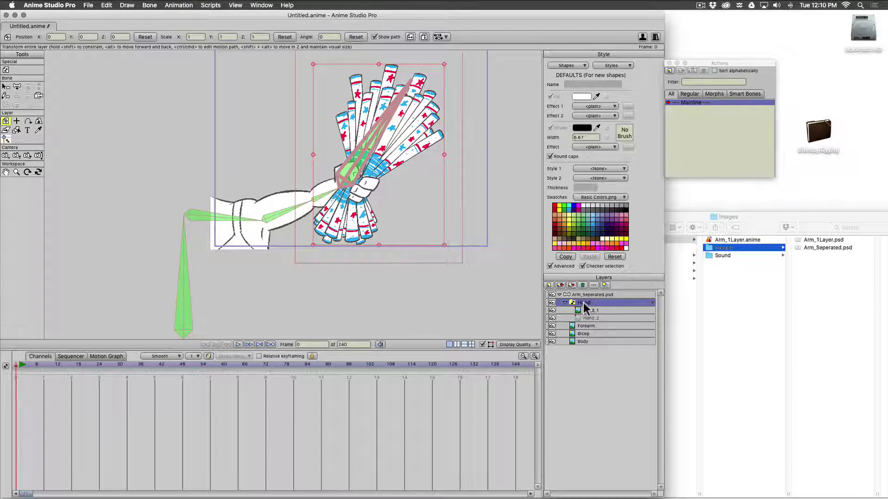
# Bind Forearm to the forearm bone, and Bicep and Body to the upper-arm bone
pyautogui.click(582, 325)
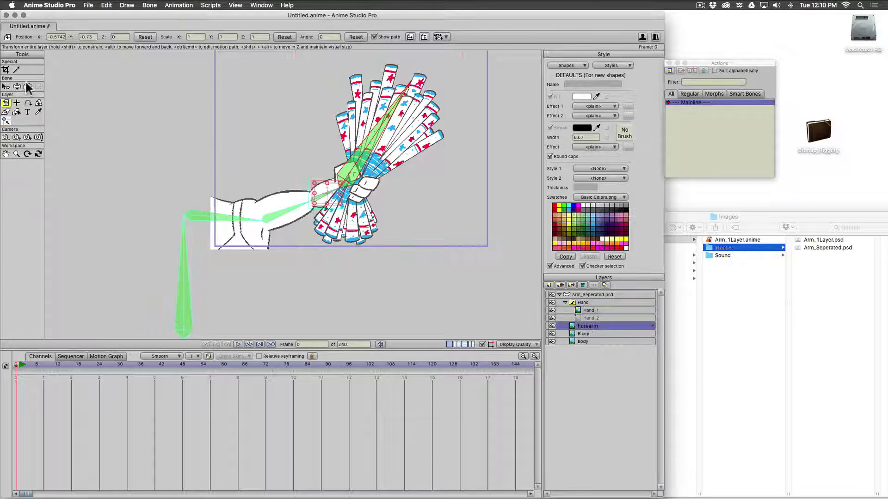
pyautogui.click(27, 87)
pyautogui.click(331, 195)
pyautogui.click(583, 334)
pyautogui.click(293, 211)
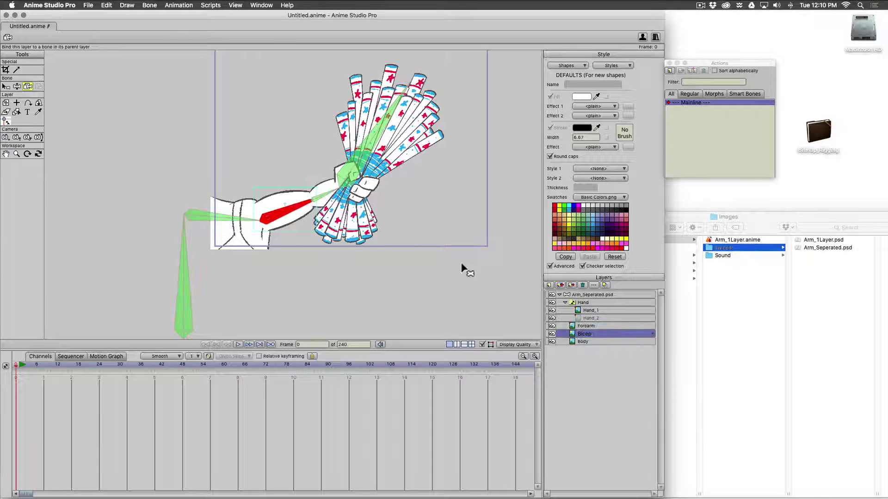
pyautogui.click(584, 342)
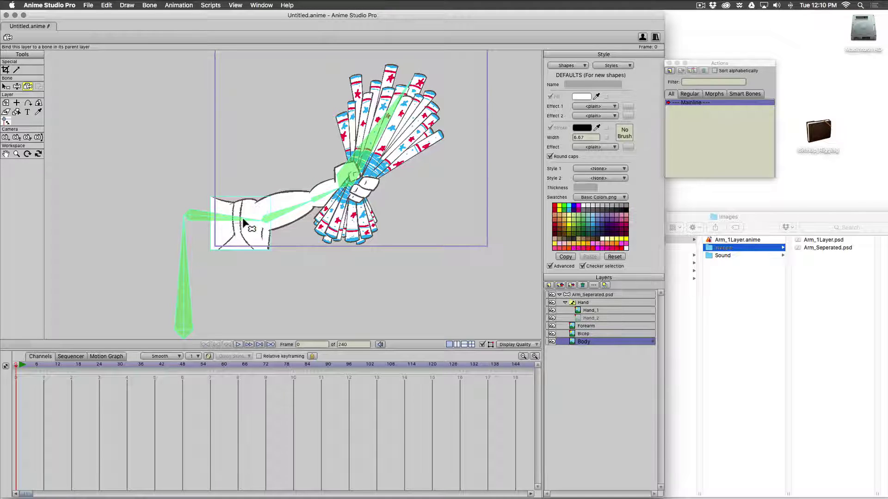
pyautogui.click(244, 224)
pyautogui.scroll(-5, 353, 181)
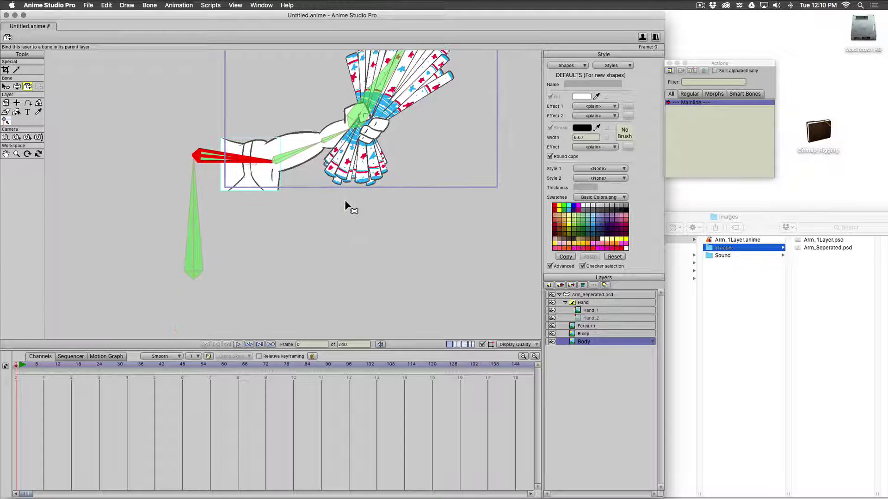
pyautogui.press('b')
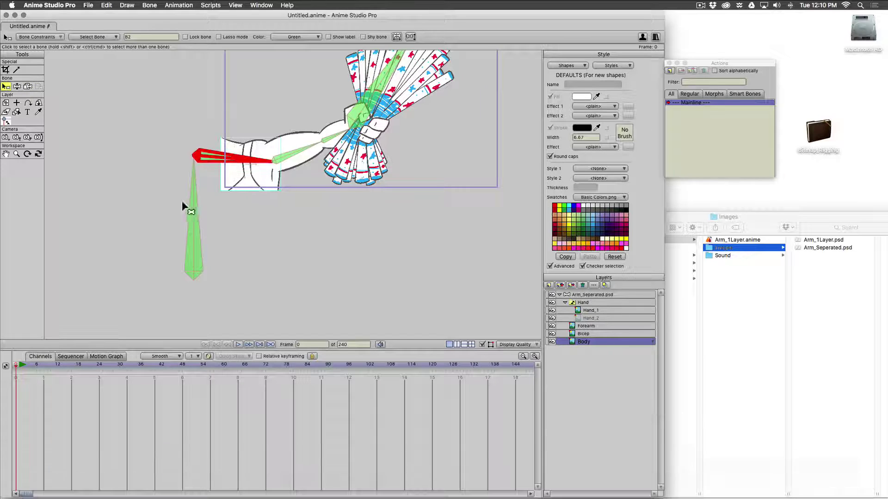
# Enable angle constraints with min/max limits on the upper-arm bone B1
pyautogui.click(601, 294)
pyautogui.press('b')
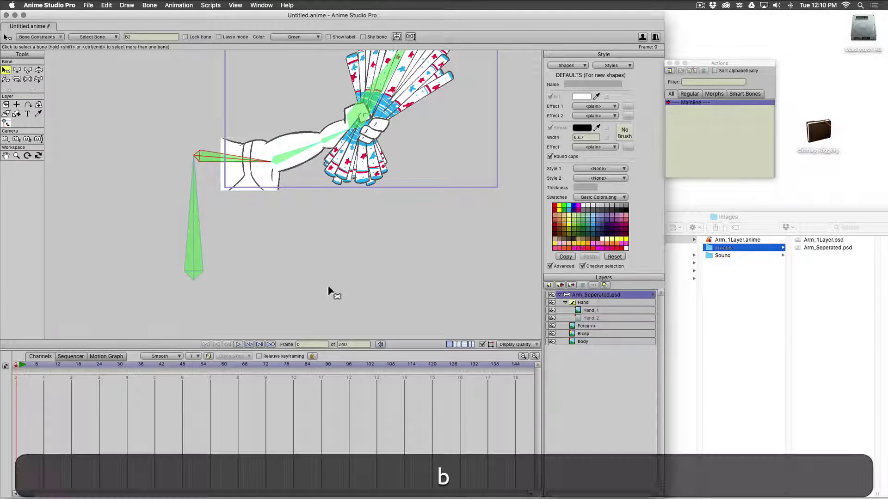
pyautogui.moveTo(149, 212); pyautogui.dragTo(234, 253)
pyautogui.click(55, 36)
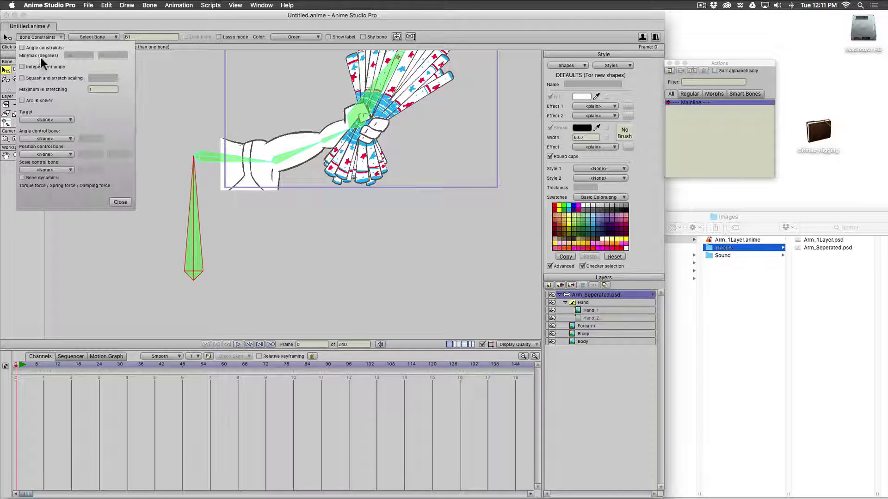
pyautogui.click(42, 48)
pyautogui.press('Tab')
pyautogui.press('Tab')
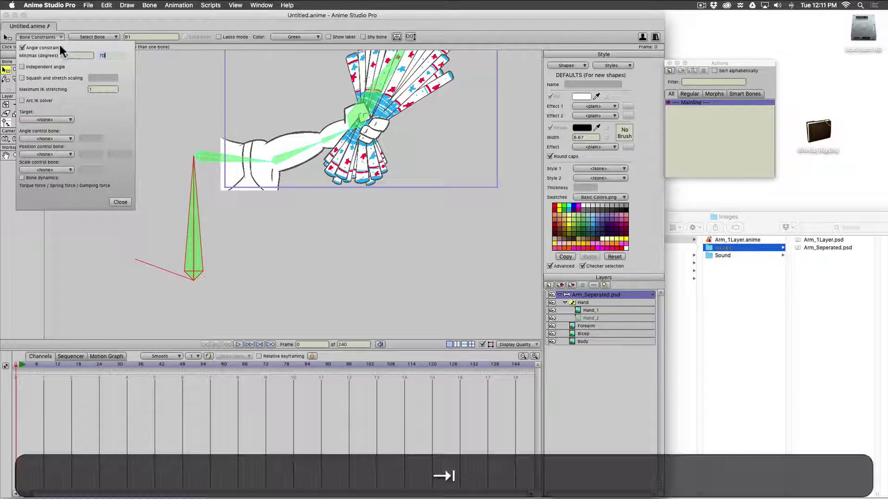
pyautogui.click(119, 202)
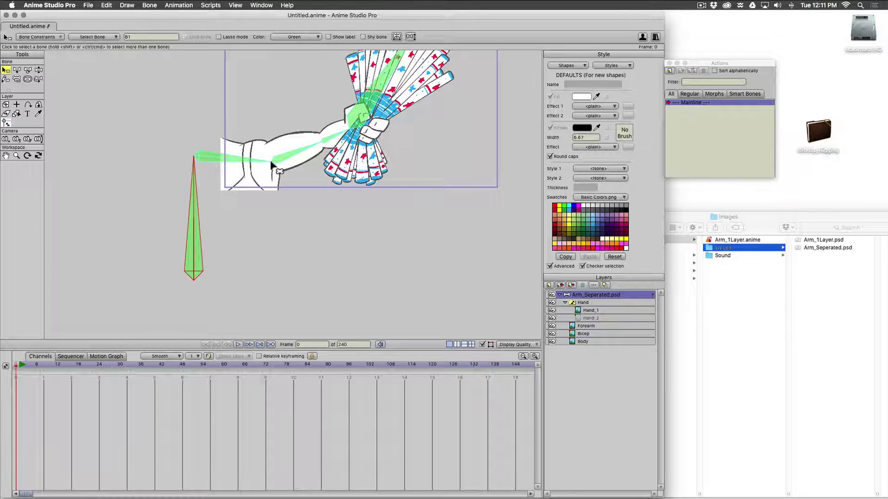
# Enable angle constraints on bone B2 with a -3 minimum, then bend the arm upward to test
pyautogui.press('b')
pyautogui.click(246, 185)
pyautogui.click(45, 35)
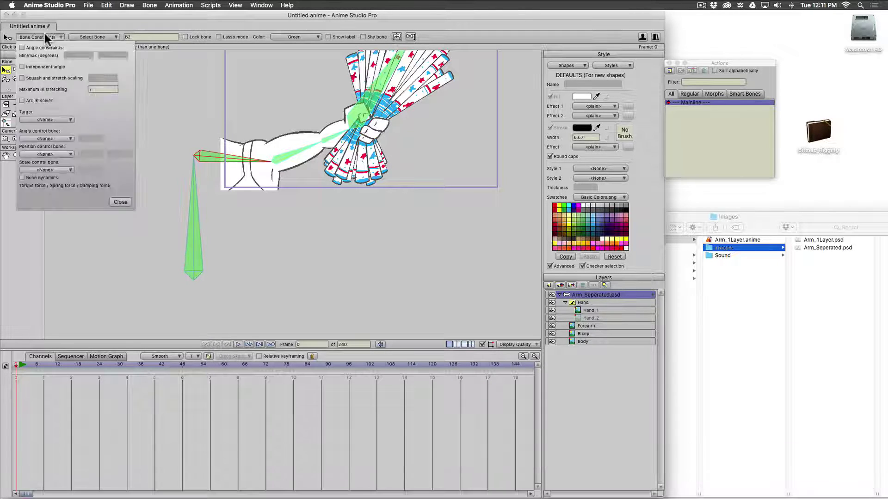
pyautogui.click(46, 47)
pyautogui.click(74, 55)
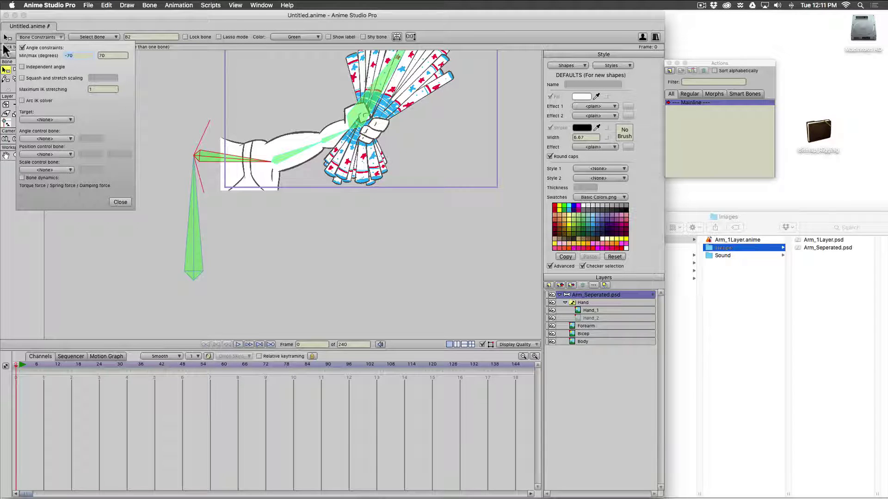
pyautogui.write('-3')
pyautogui.press('Tab')
pyautogui.press('Tab')
pyautogui.click(120, 202)
pyautogui.press('z')
pyautogui.moveTo(264, 167); pyautogui.dragTo(300, 147)
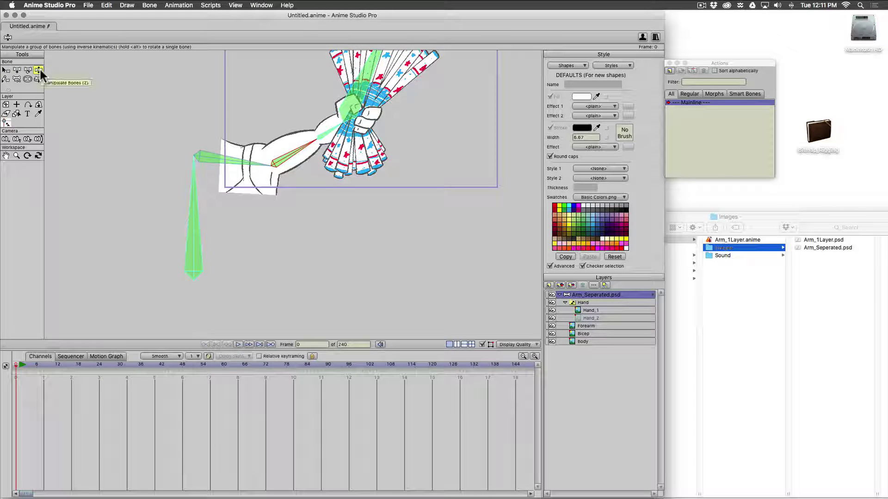
# Rotate the hand on its own and tilt the forearm up so the fan stands upright
pyautogui.press('alt')
pyautogui.moveTo(295, 151); pyautogui.dragTo(335, 176)
pyautogui.moveTo(284, 204)
pyautogui.mouseDown()
pyautogui.moveTo(276, 173)
pyautogui.moveTo(284, 200)
pyautogui.mouseUp()
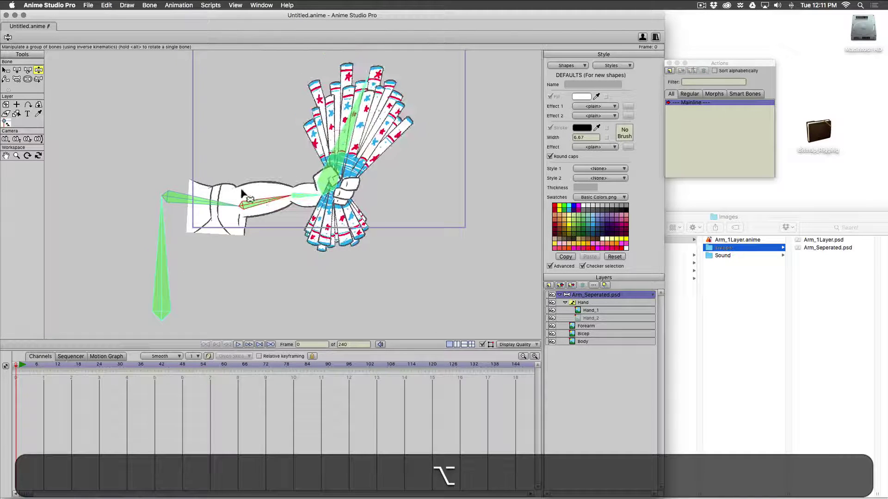
# Move the Bicep layer below Body, then bend the forearm and swing the fist upright to check layering
pyautogui.keyDown('alt'); pyautogui.click(251, 194); pyautogui.keyUp('alt')
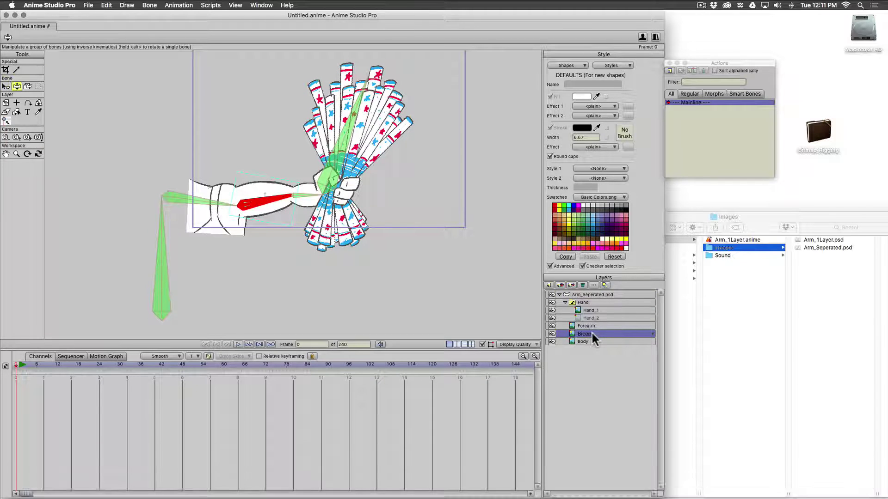
pyautogui.moveTo(590, 331); pyautogui.dragTo(591, 342)
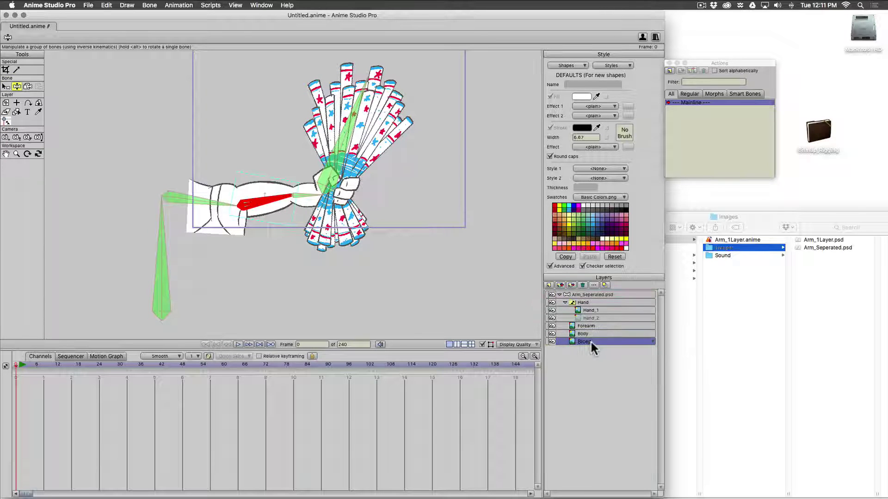
pyautogui.click(584, 295)
pyautogui.moveTo(267, 192); pyautogui.dragTo(294, 219)
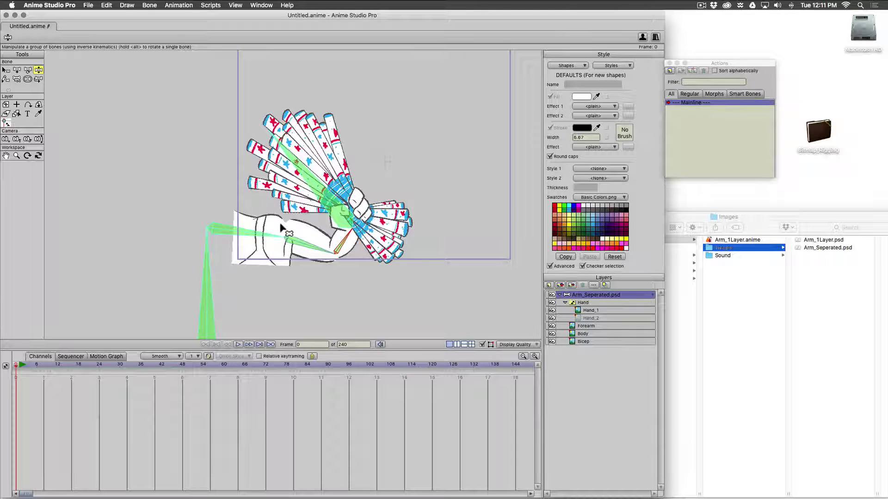
pyautogui.moveTo(337, 238); pyautogui.dragTo(362, 238)
# Select the forearm bone B2
pyautogui.scroll(-2, 363, 241)
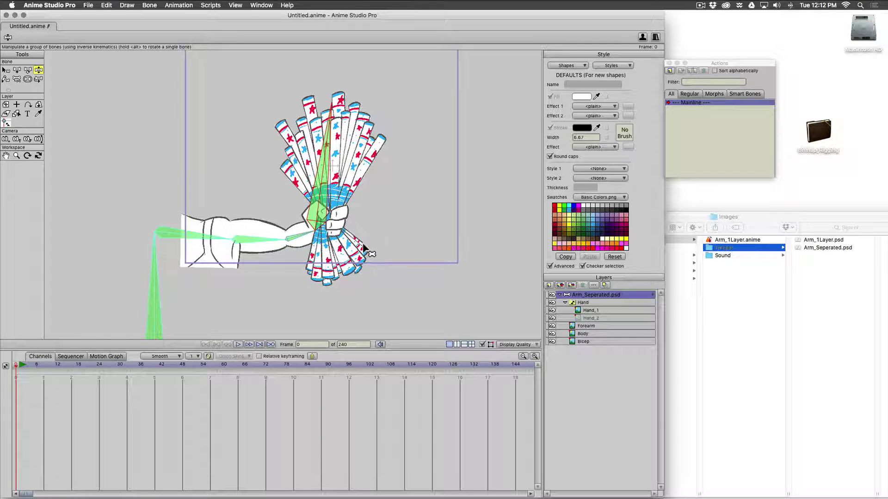
pyautogui.press('b')
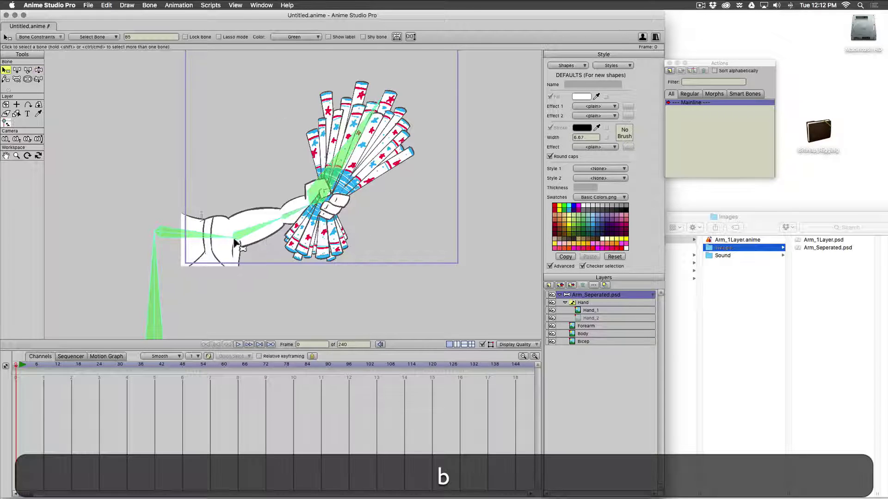
pyautogui.click(253, 250)
pyautogui.hscroll(-2, 276, 264)
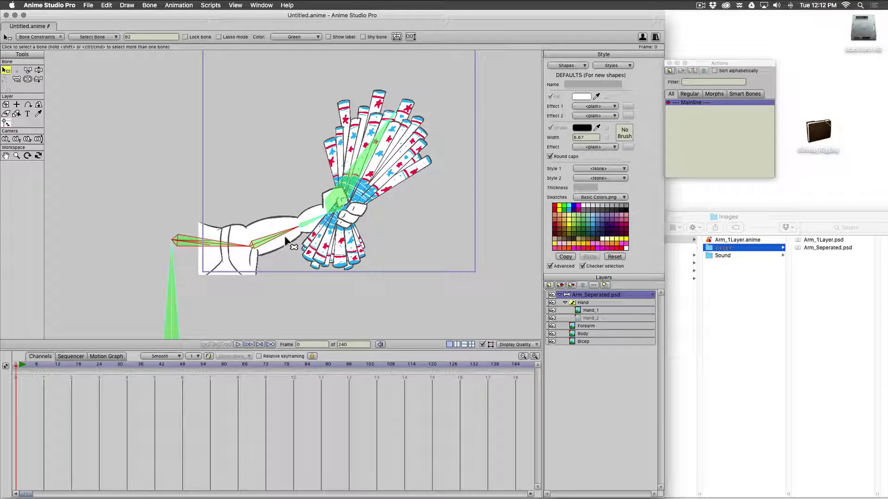
# Collapse the Hand group and widen bone B2's strength to about 1.3176 to cover the upper arm
pyautogui.press('z')
pyautogui.moveTo(285, 240)
pyautogui.mouseDown()
pyautogui.moveTo(268, 233)
pyautogui.moveTo(294, 257)
pyautogui.moveTo(270, 214)
pyautogui.moveTo(279, 238)
pyautogui.moveTo(245, 236)
pyautogui.moveTo(237, 248)
pyautogui.moveTo(272, 241)
pyautogui.mouseUp()
pyautogui.click(565, 302)
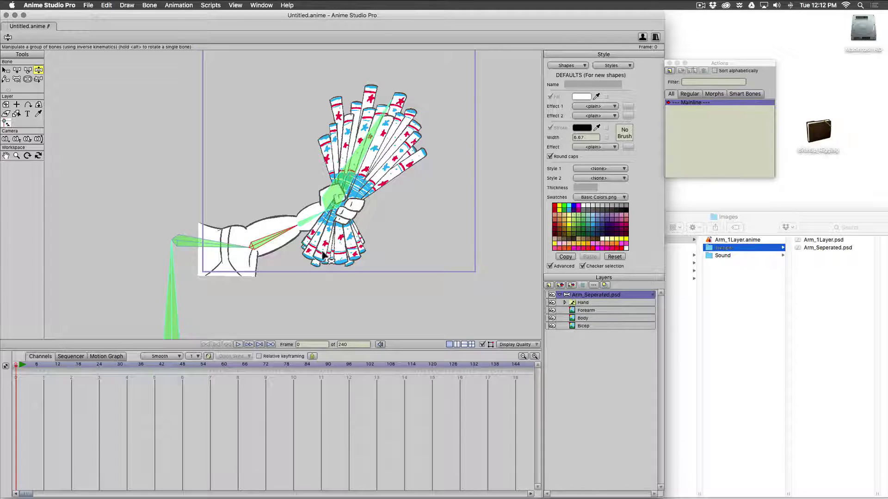
pyautogui.press('b')
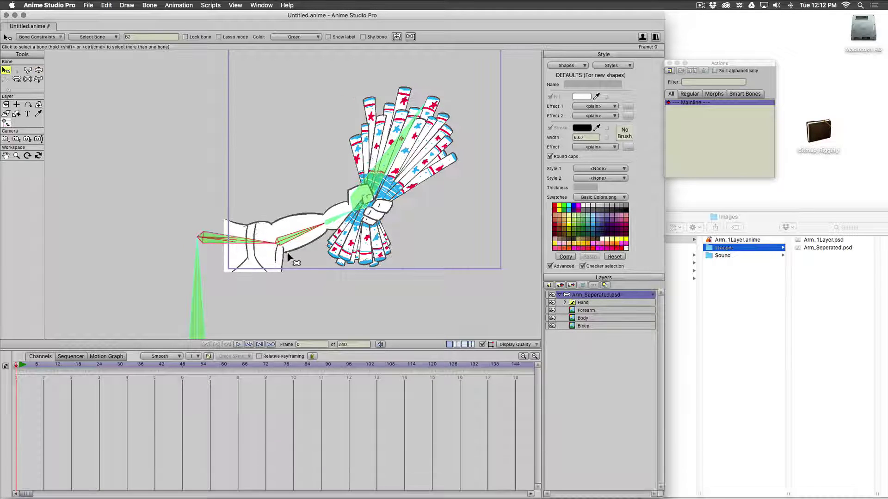
pyautogui.click(261, 238)
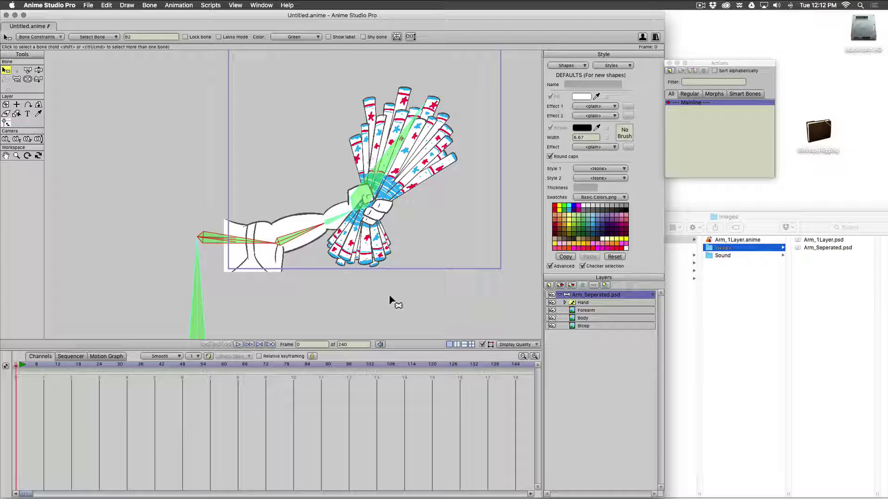
pyautogui.press('s')
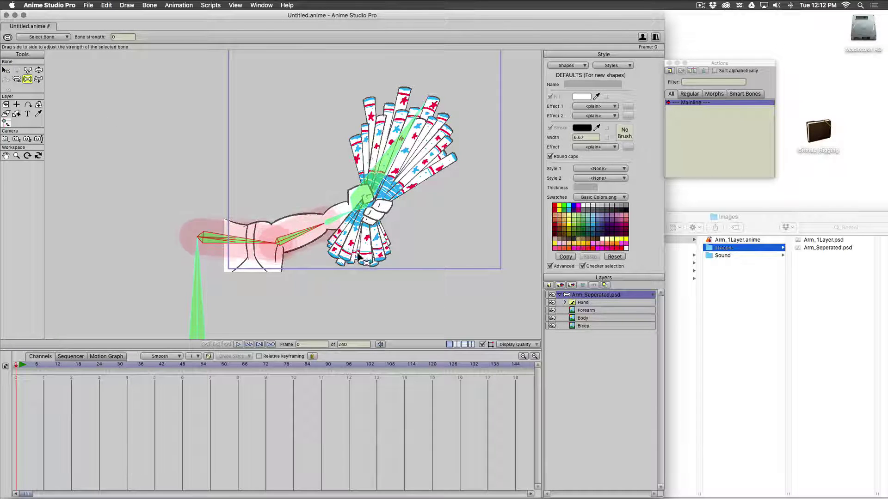
pyautogui.moveTo(356, 257); pyautogui.dragTo(377, 260)
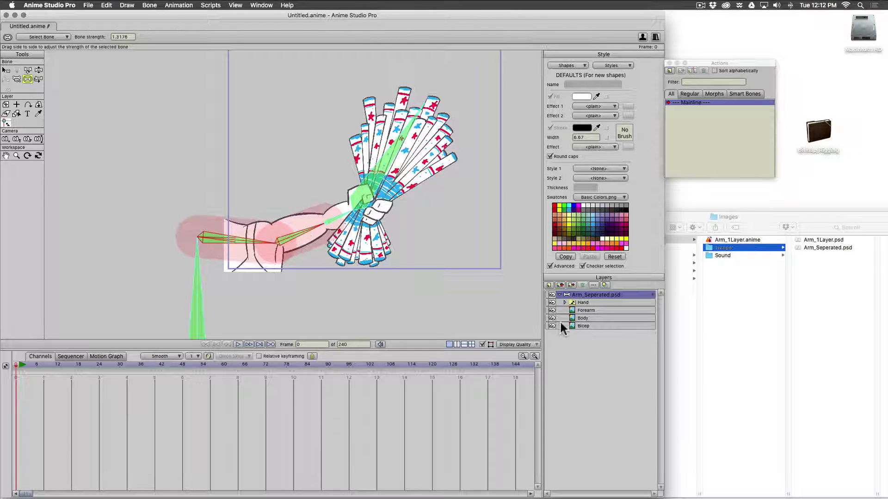
pyautogui.press('b')
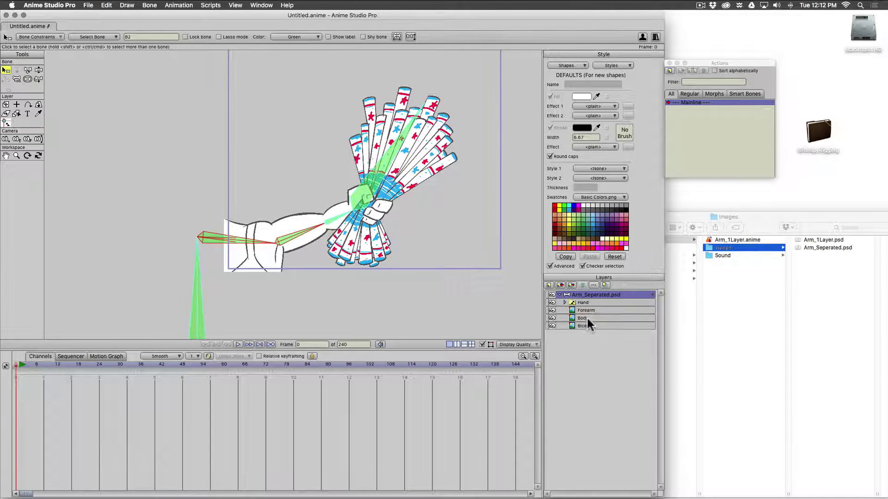
# Flexi-bind the Body layer and then the Bicep layer to all the arm bones
pyautogui.click(587, 318)
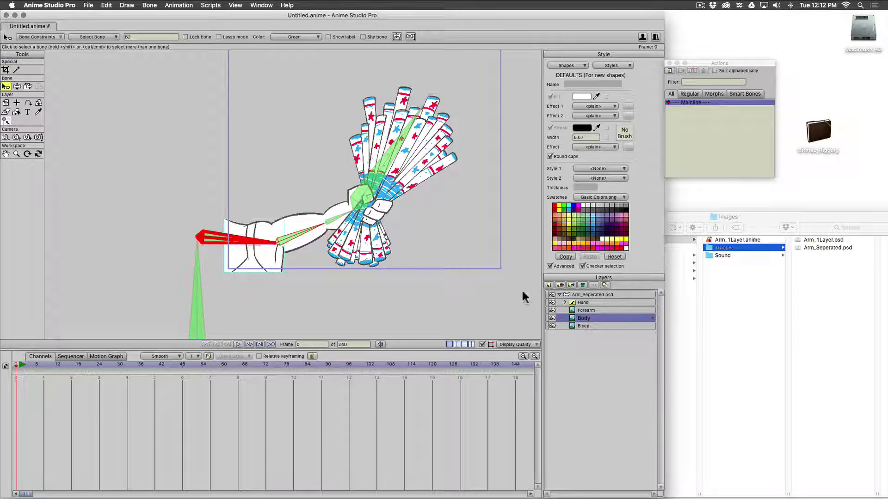
pyautogui.click(149, 6)
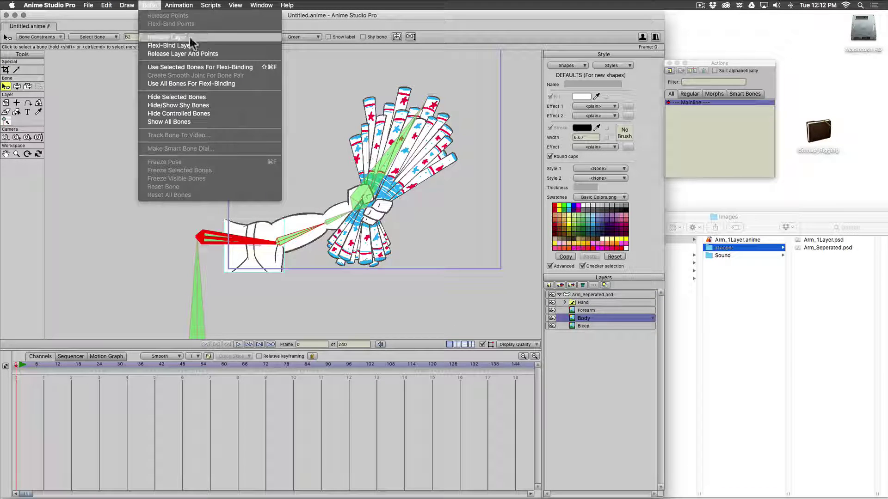
pyautogui.click(249, 68)
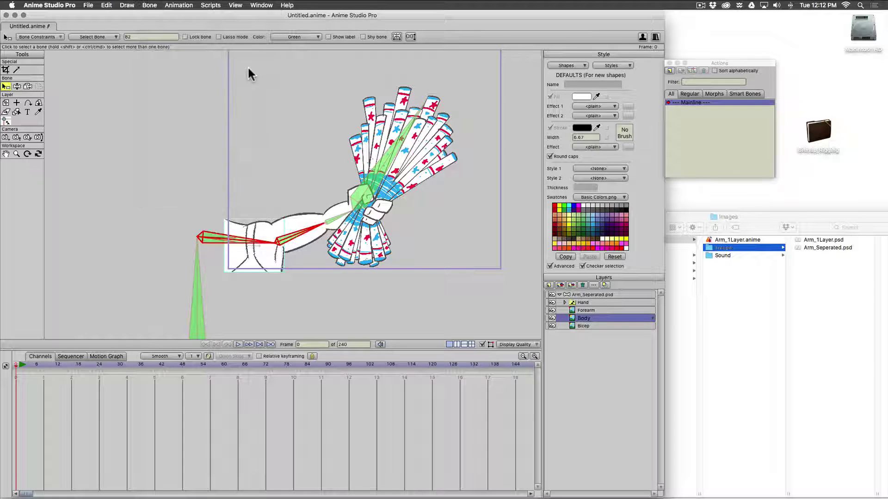
pyautogui.click(589, 326)
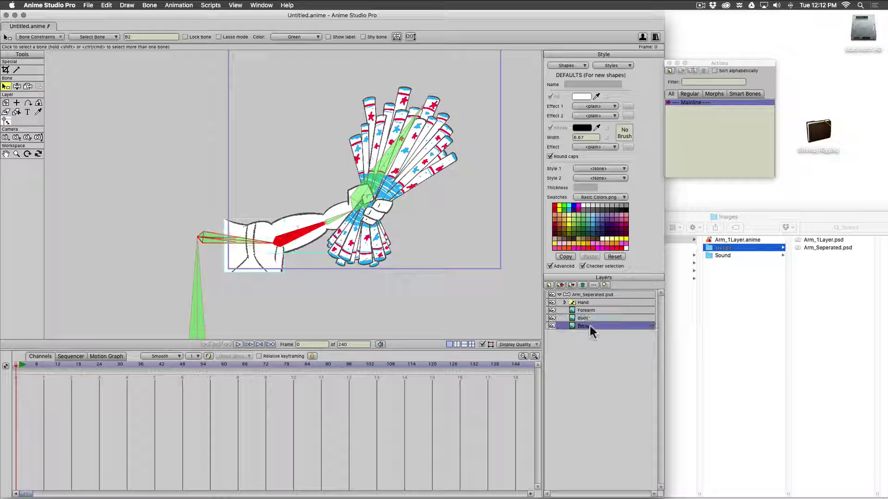
pyautogui.click(149, 5)
pyautogui.click(180, 85)
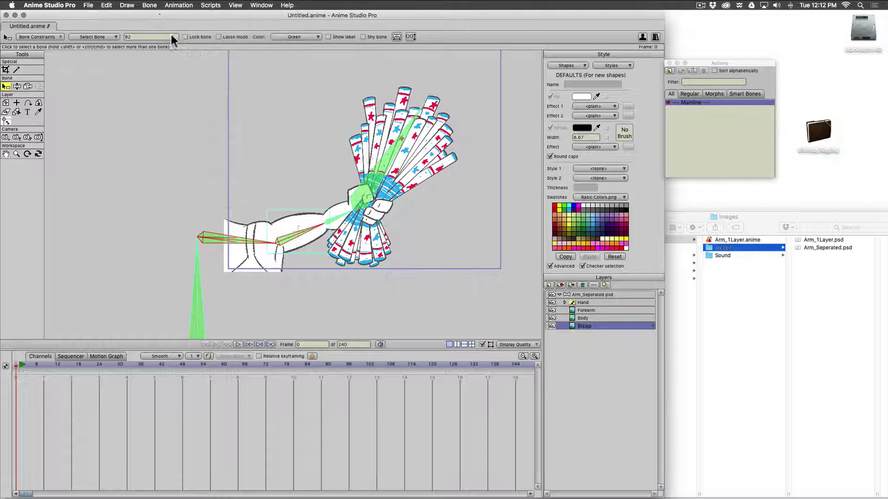
pyautogui.click(149, 5)
pyautogui.click(179, 67)
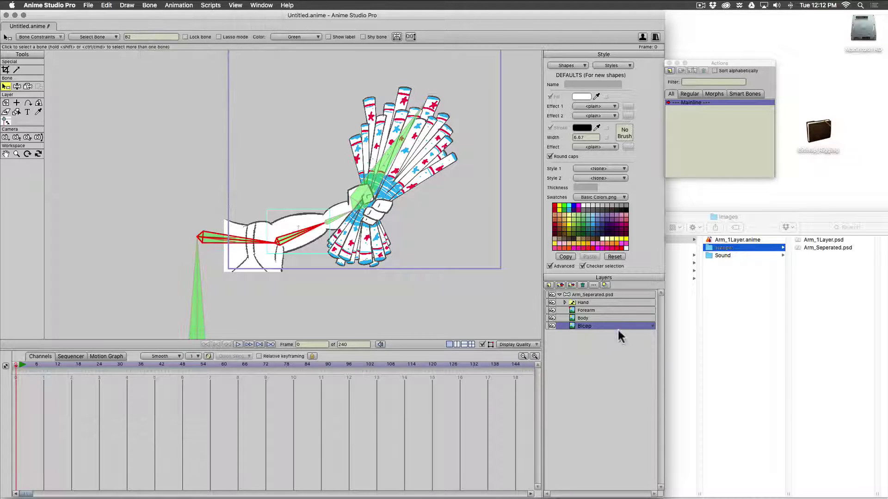
# Select the arm group and bend the arm to test the binding
pyautogui.click(594, 295)
pyautogui.press('z')
pyautogui.moveTo(296, 232); pyautogui.dragTo(346, 157)
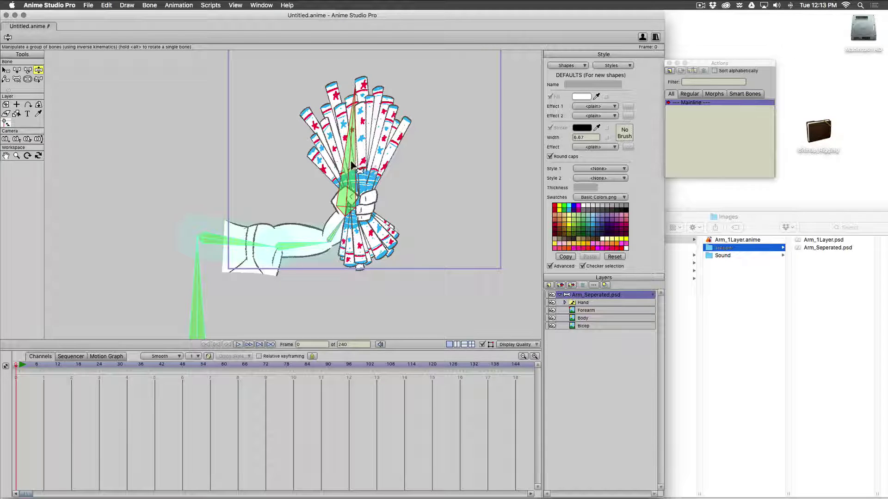
# Flexi-bind both the Body and Bicep layers to all bones
pyautogui.press('b')
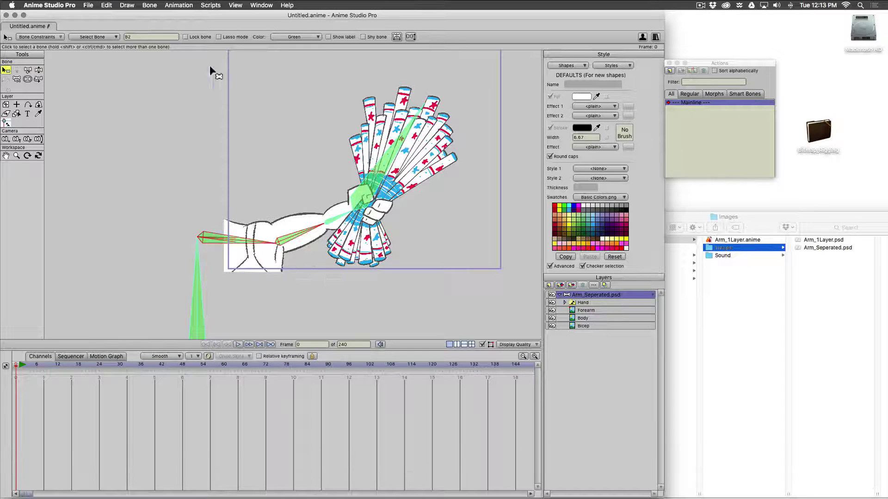
pyautogui.click(583, 319)
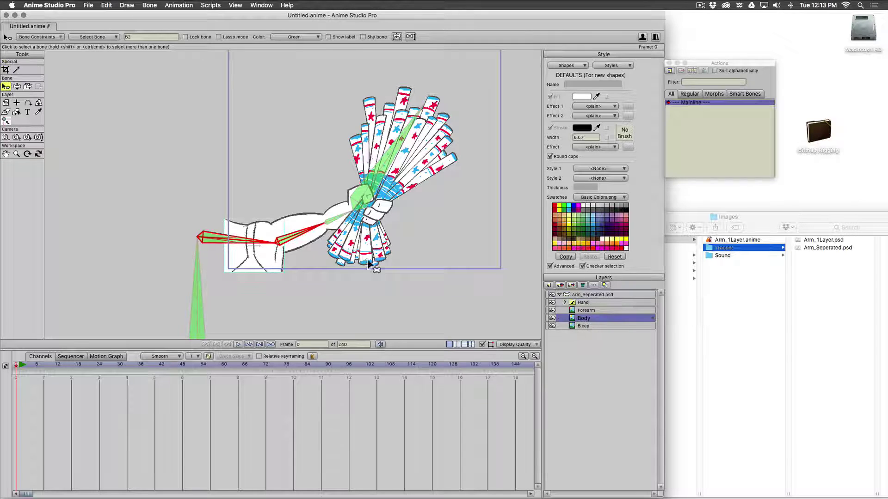
pyautogui.click(147, 4)
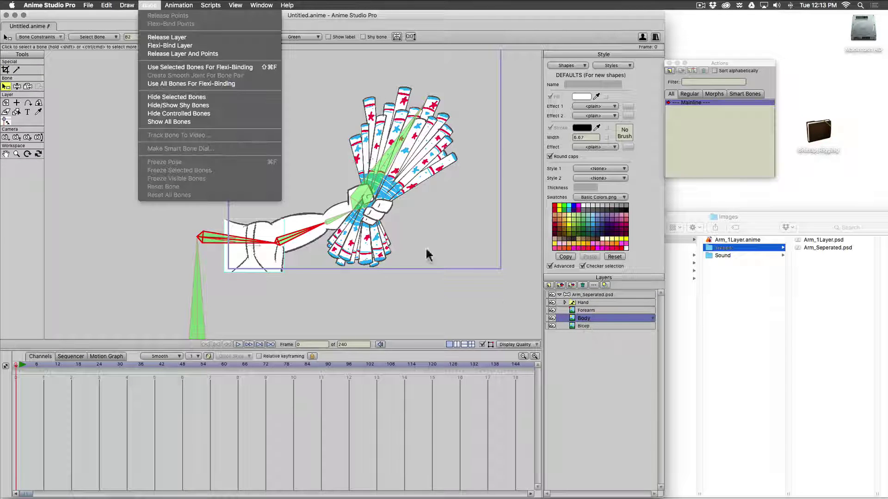
pyautogui.click(228, 84)
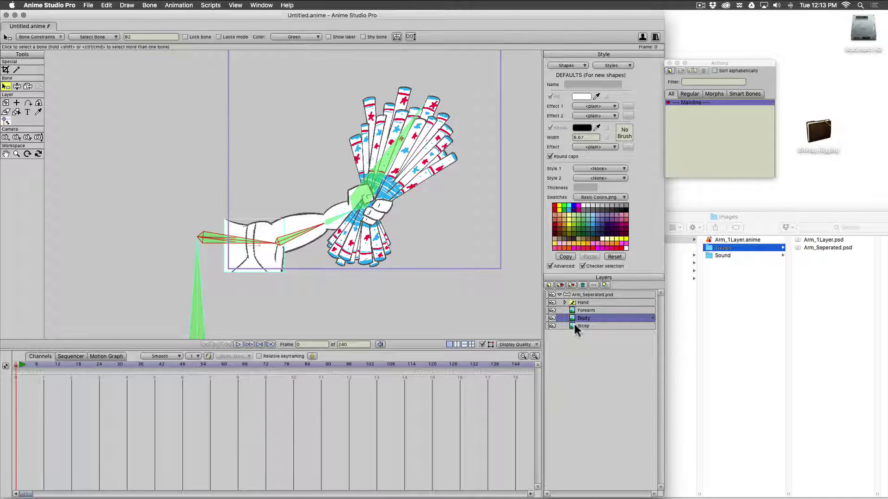
pyautogui.click(586, 325)
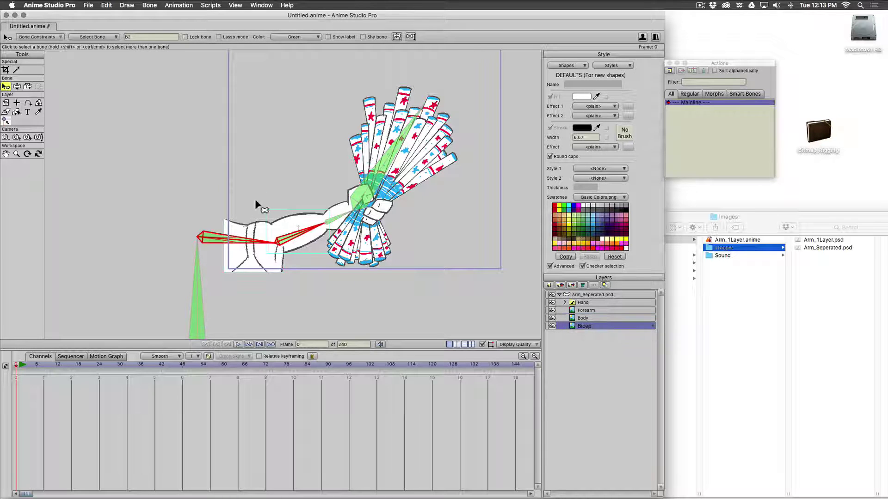
pyautogui.click(146, 5)
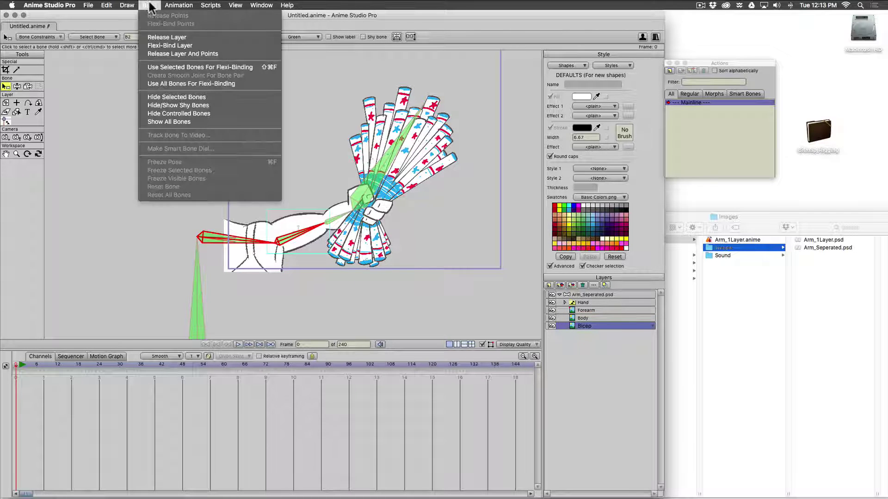
pyautogui.click(193, 85)
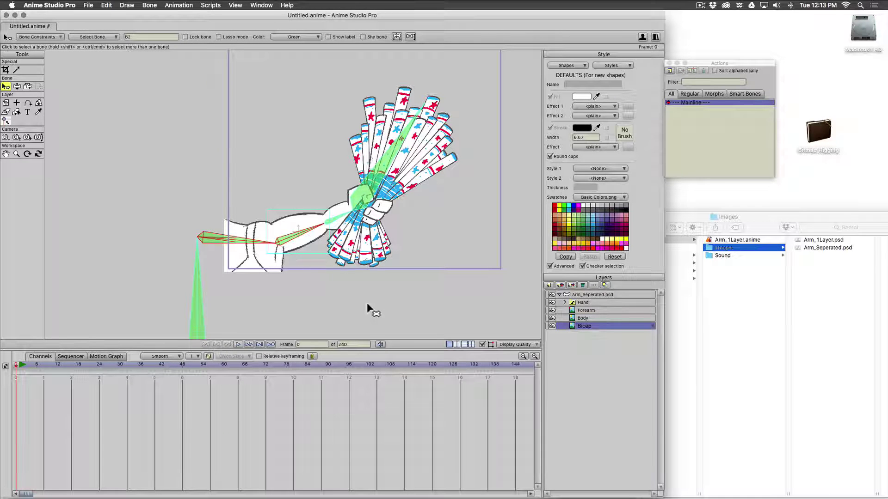
# Bind Bicep to the forearm bone and Body to the upper-arm bone, then bend the arm to check
pyautogui.click(27, 86)
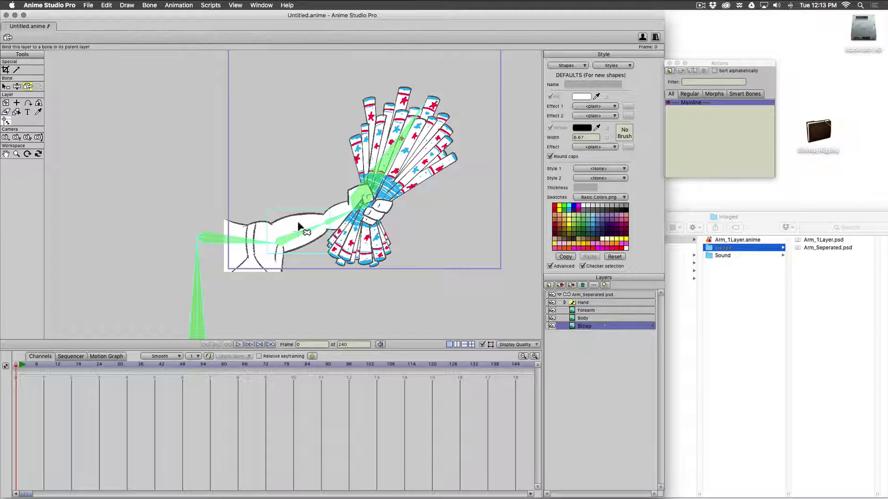
pyautogui.click(300, 235)
pyautogui.click(582, 318)
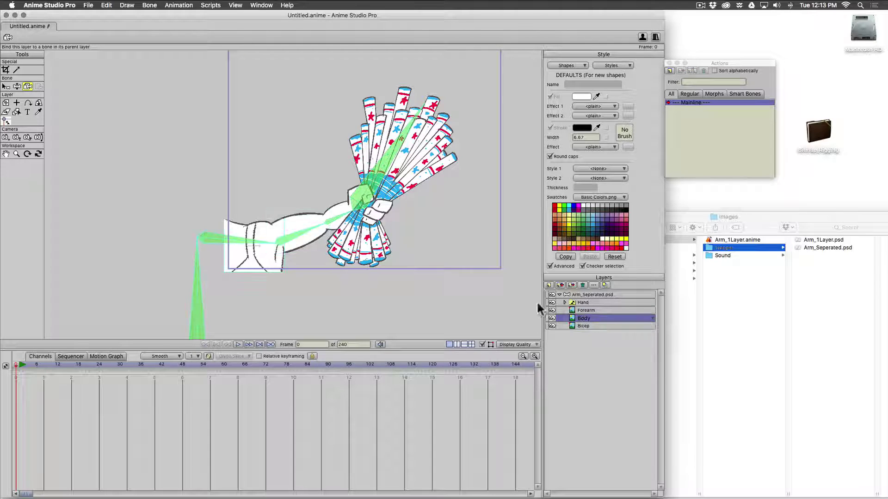
pyautogui.click(250, 241)
pyautogui.click(599, 294)
pyautogui.press('z')
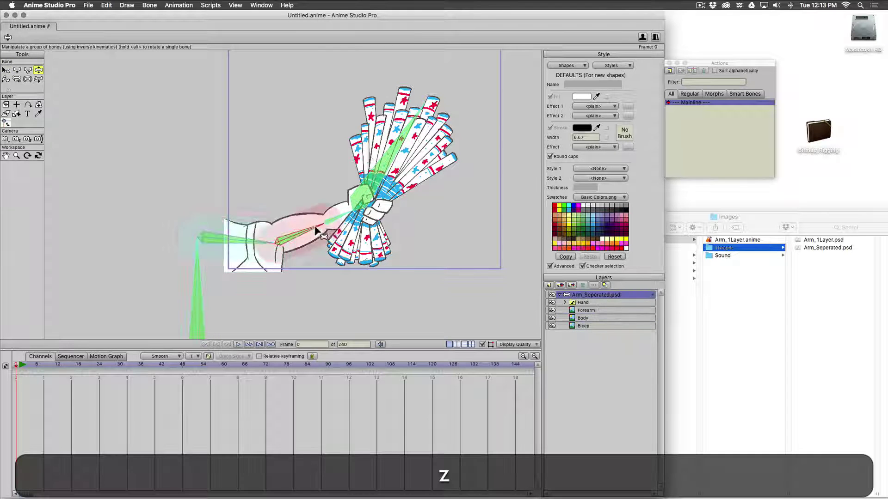
pyautogui.moveTo(312, 236); pyautogui.dragTo(340, 226)
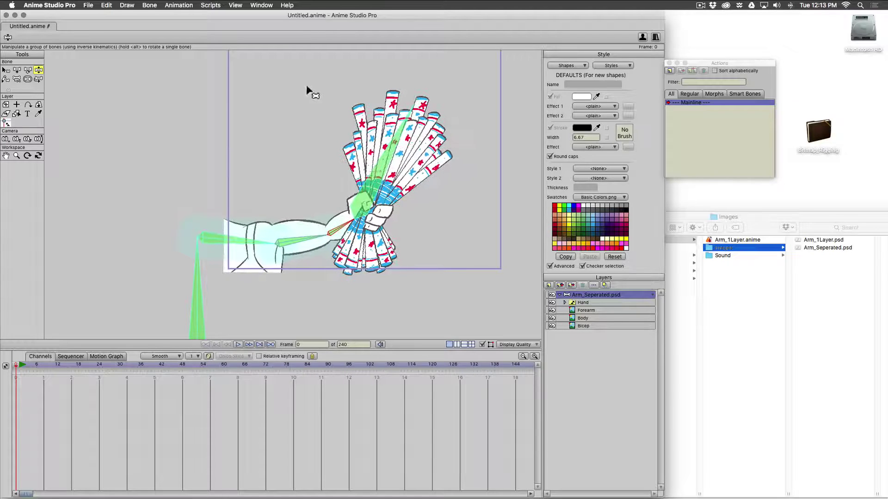
# Save the project as Arm_Seperate.anime, adapting the Arm_1Layer file name
pyautogui.press('super+s')
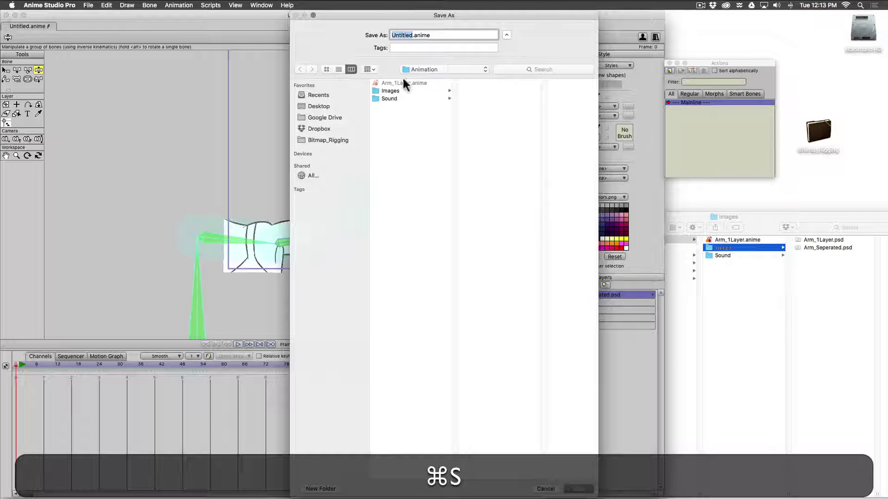
pyautogui.click(408, 84)
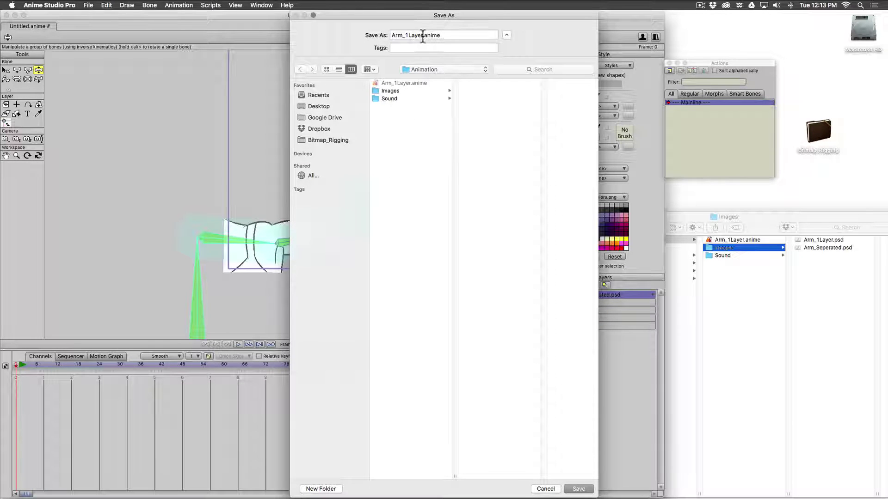
pyautogui.click(421, 36)
pyautogui.moveTo(414, 36); pyautogui.dragTo(407, 39)
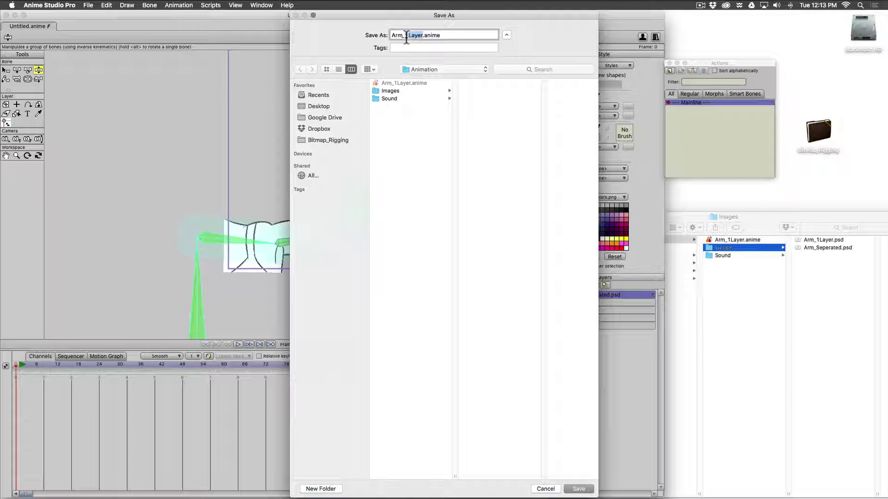
pyautogui.press('BackSpace')
pyautogui.write('Seperate')
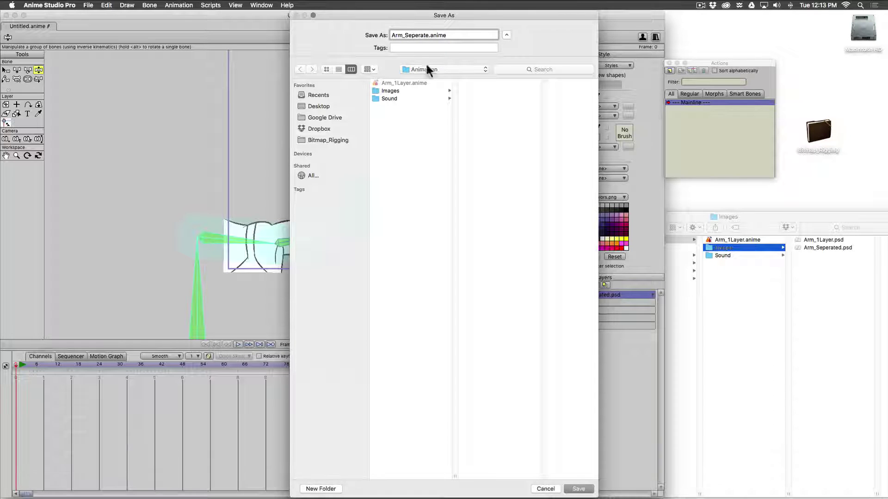
pyautogui.click(578, 489)
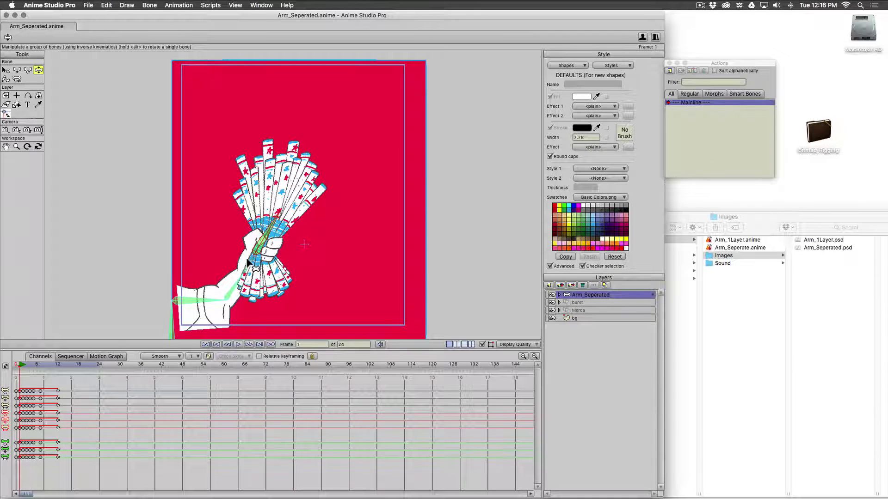
# Pose the arm and hand in new positions, then expand the arm group and select the Hand switch layer
pyautogui.moveTo(248, 262)
pyautogui.mouseDown()
pyautogui.moveTo(257, 259)
pyautogui.moveTo(249, 250)
pyautogui.moveTo(260, 272)
pyautogui.moveTo(248, 290)
pyautogui.mouseUp()
pyautogui.press('z')
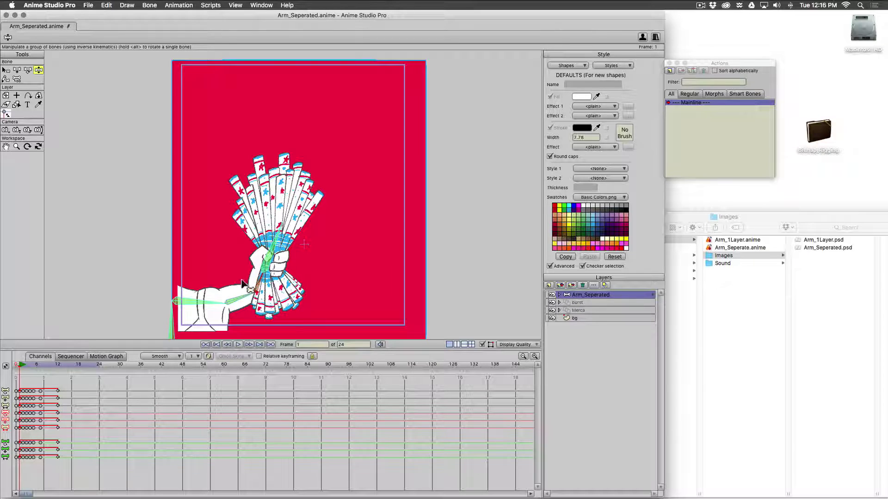
pyautogui.moveTo(241, 298); pyautogui.dragTo(242, 305)
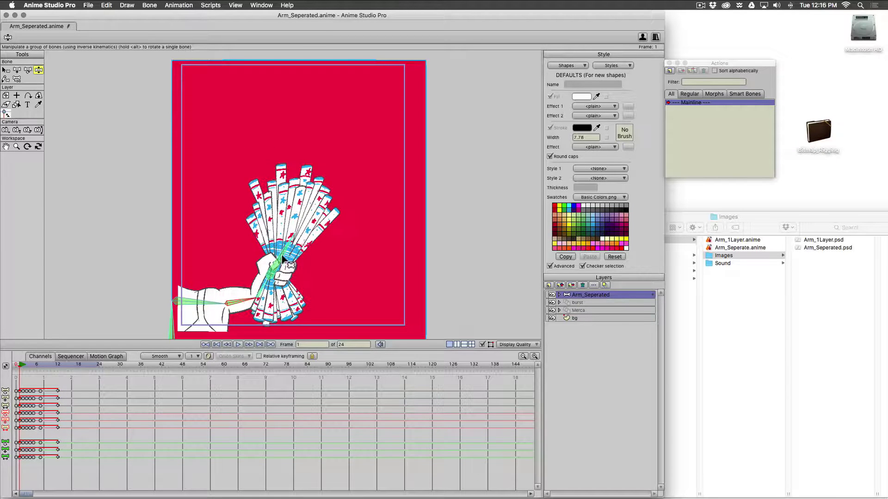
pyautogui.moveTo(283, 259)
pyautogui.mouseDown()
pyautogui.moveTo(263, 256)
pyautogui.moveTo(274, 247)
pyautogui.mouseUp()
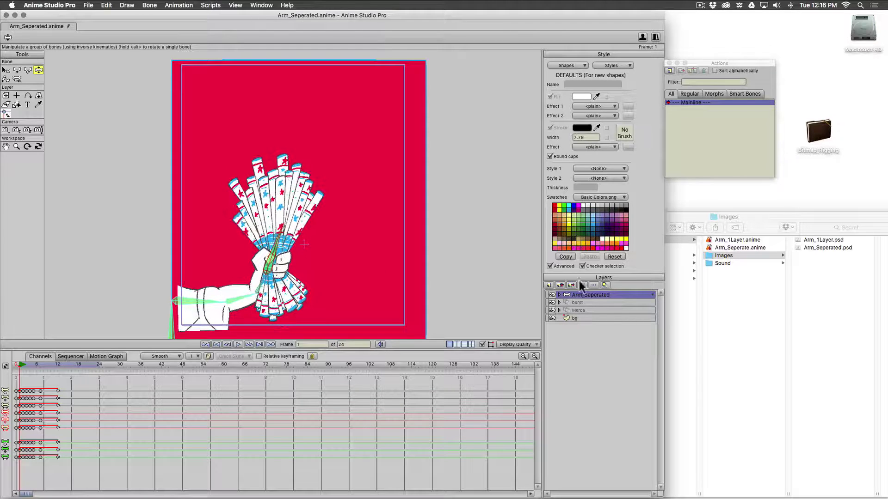
pyautogui.click(559, 294)
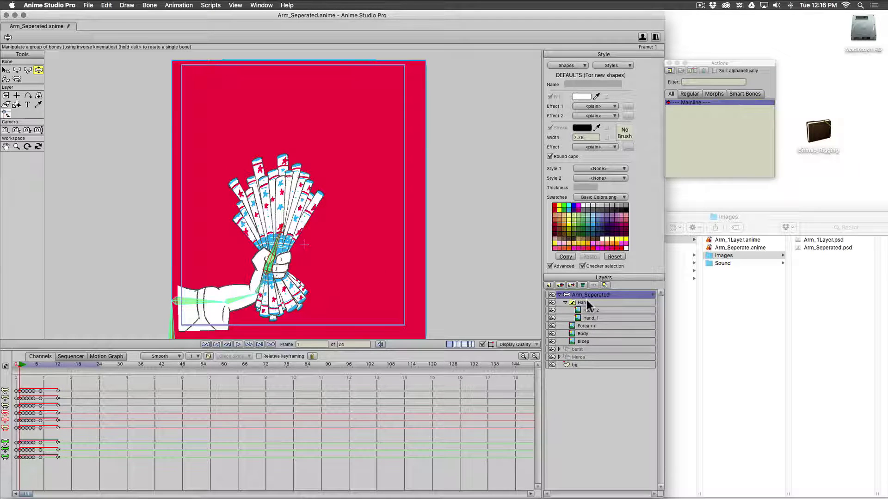
pyautogui.click(583, 303)
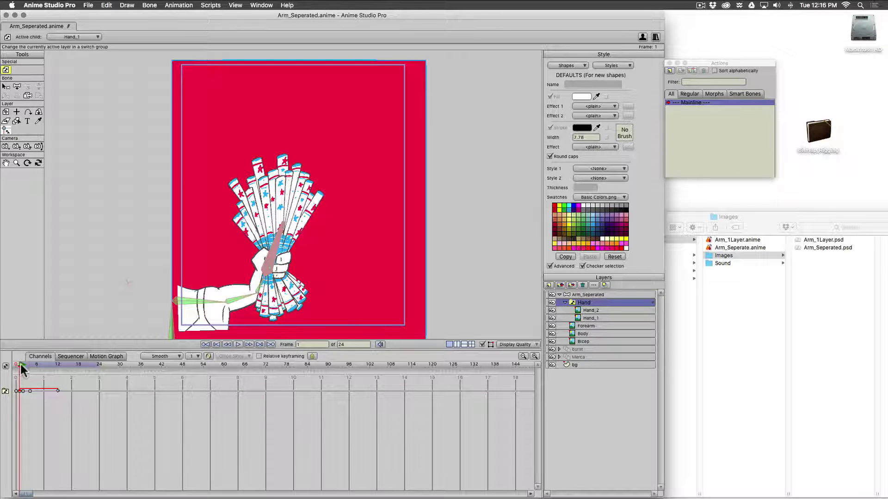
# Scrub to frames 2 and 8 to see the hand switch, then return to frame 1 and play
pyautogui.moveTo(20, 366); pyautogui.dragTo(24, 366)
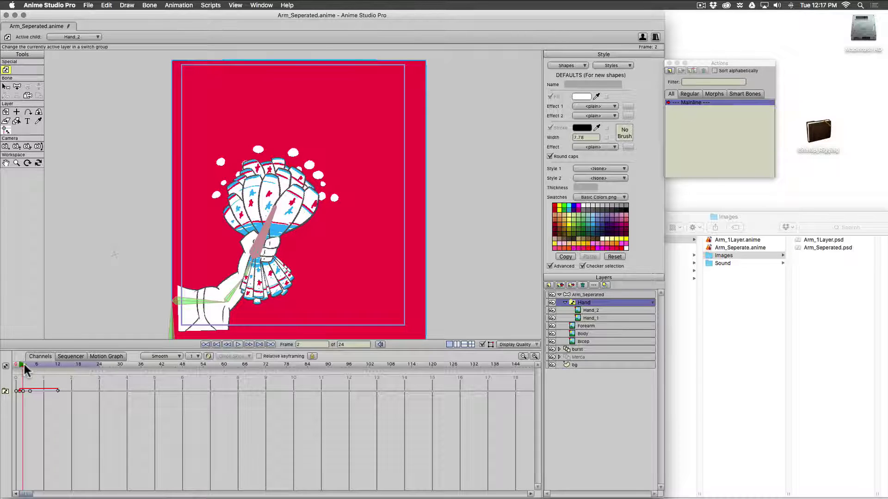
pyautogui.moveTo(25, 370); pyautogui.dragTo(58, 376)
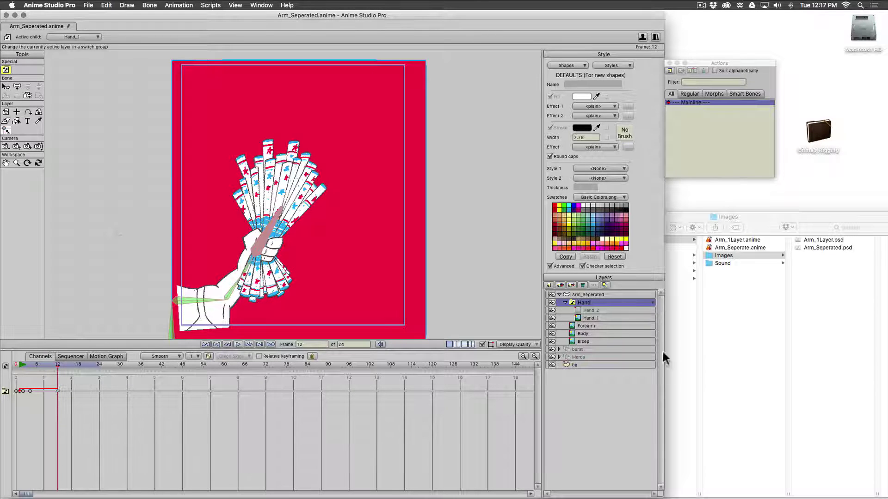
pyautogui.click(582, 294)
pyautogui.moveTo(54, 369)
pyautogui.mouseDown()
pyautogui.moveTo(17, 373)
pyautogui.moveTo(51, 376)
pyautogui.mouseUp()
pyautogui.press('space')
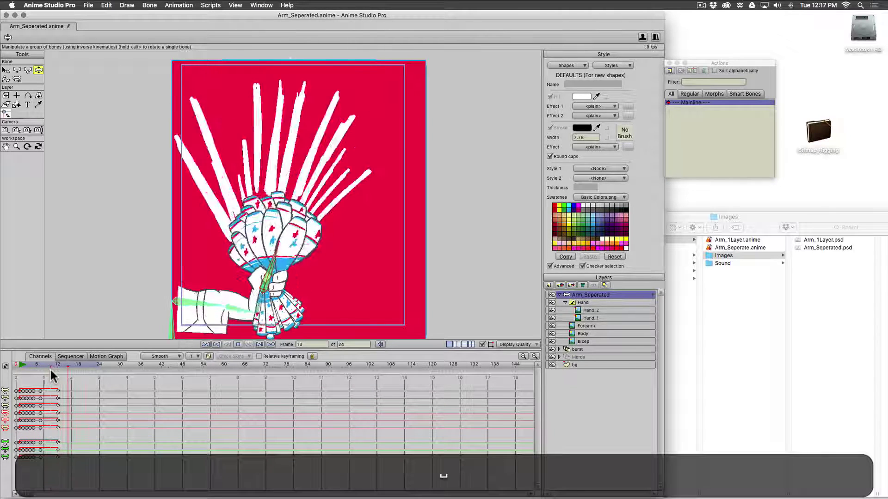